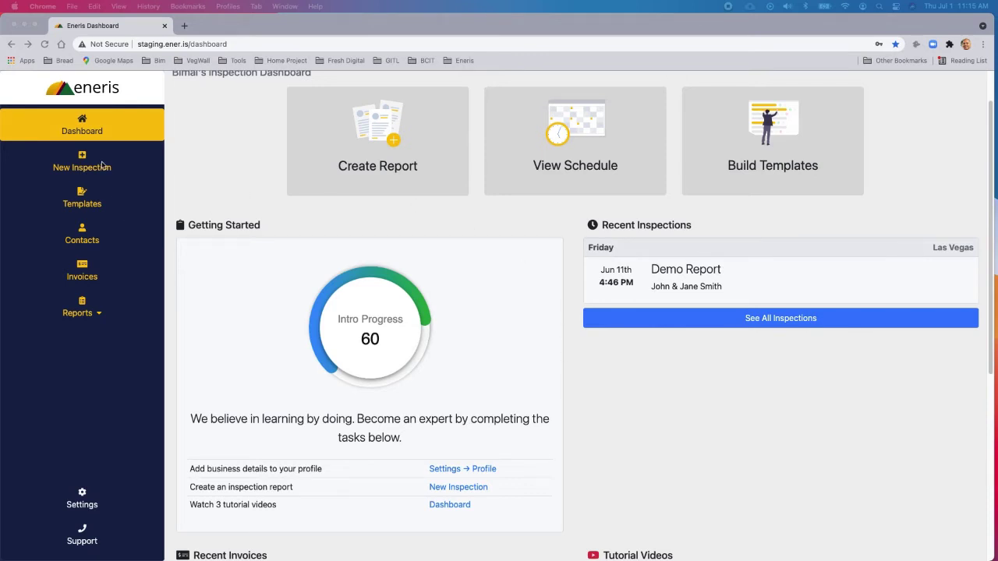
# Open the account Settings and switch to the Customer Invoicing tab
pyautogui.click(76, 499)
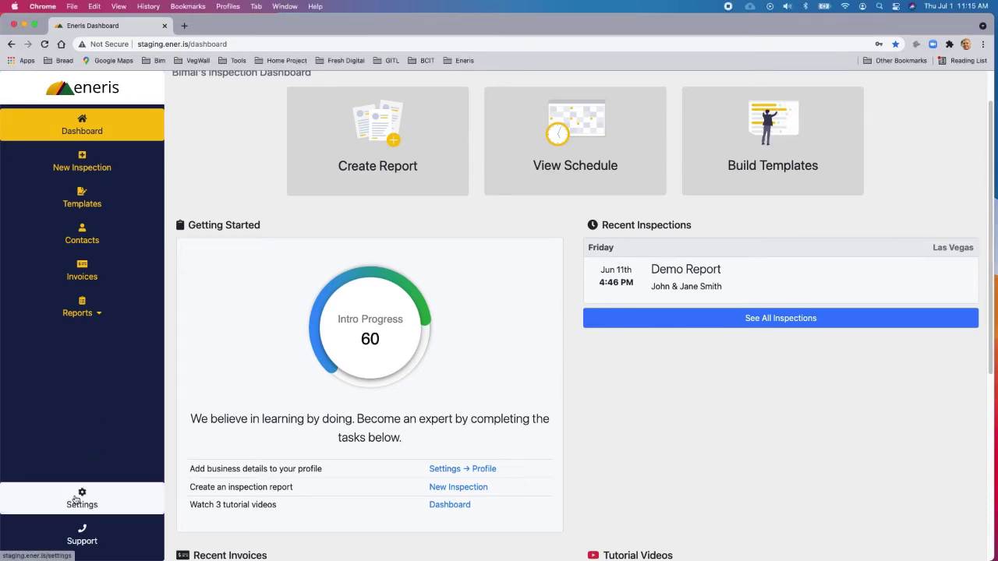
pyautogui.click(76, 499)
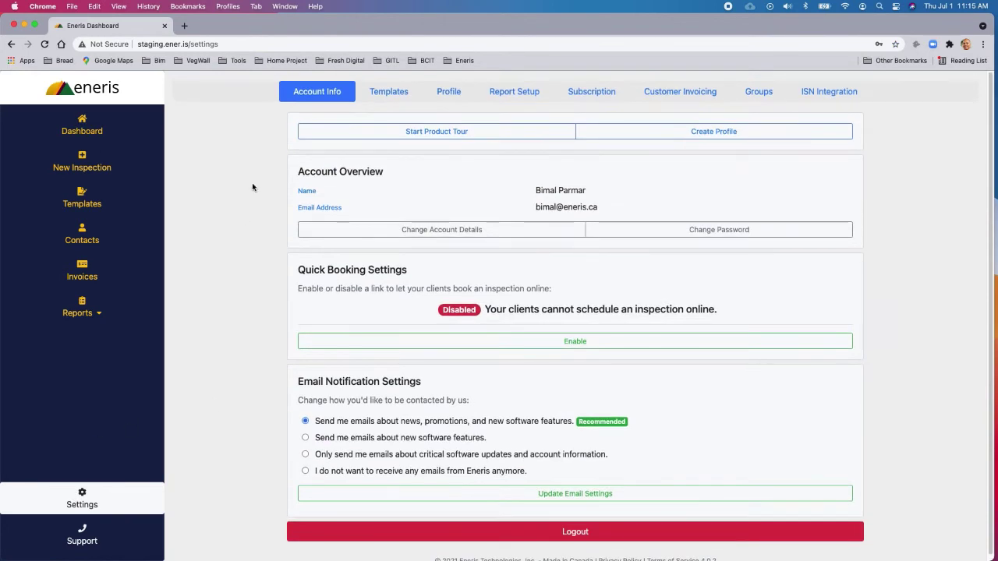
pyautogui.click(687, 95)
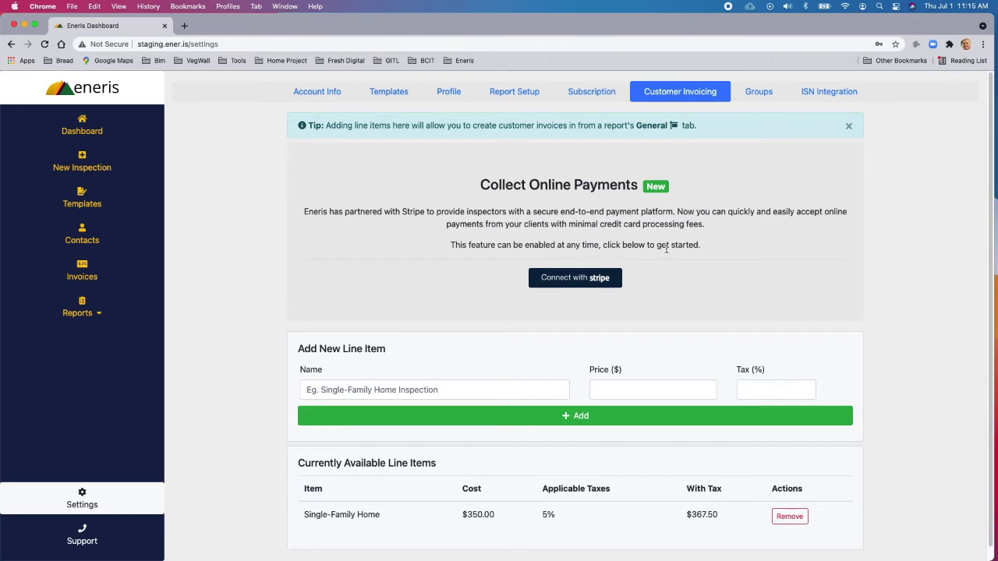
# Start Connect with Stripe, log in with the account email and password, and enter the SMS verification code
pyautogui.click(577, 284)
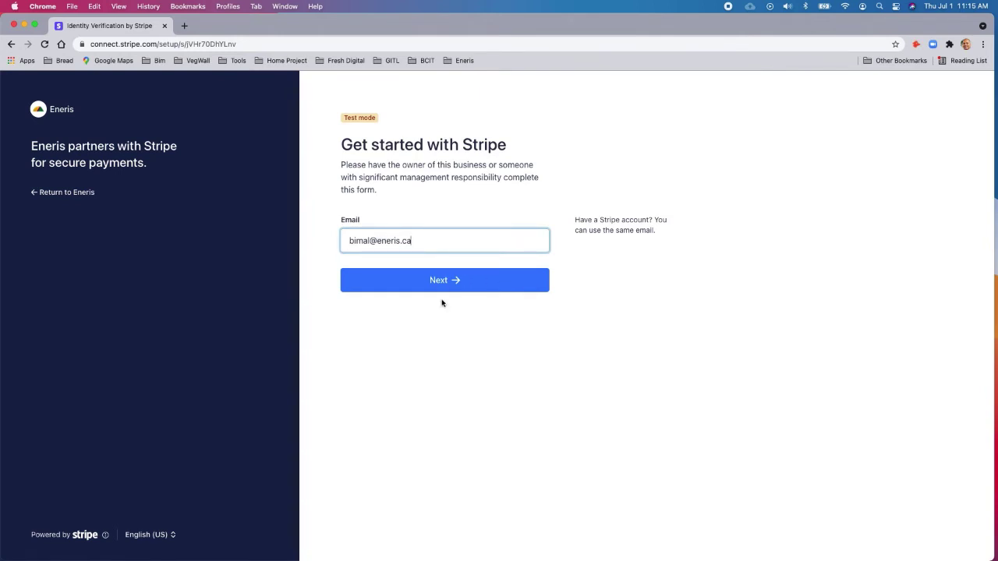
pyautogui.click(455, 282)
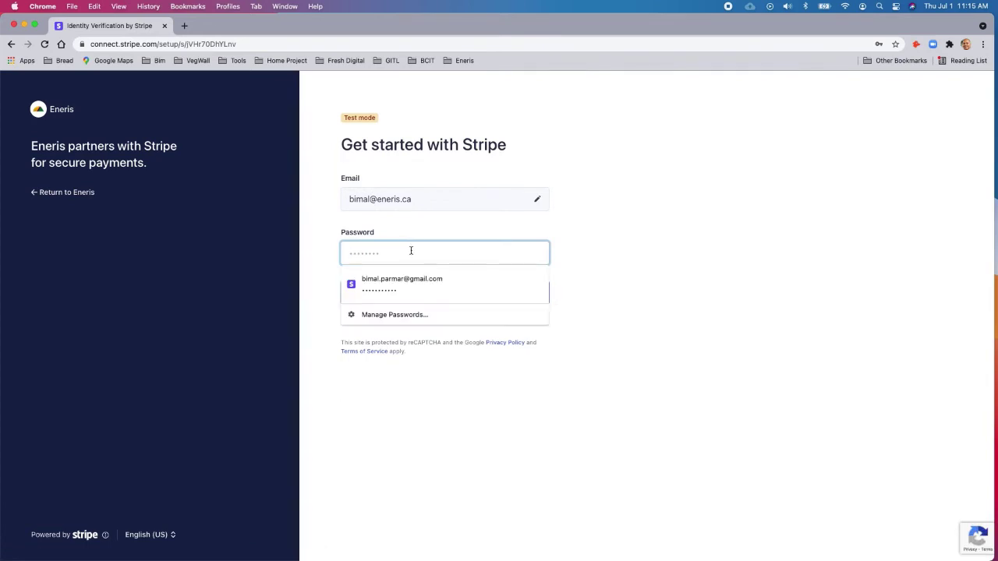
pyautogui.click(411, 250)
pyautogui.write('********')
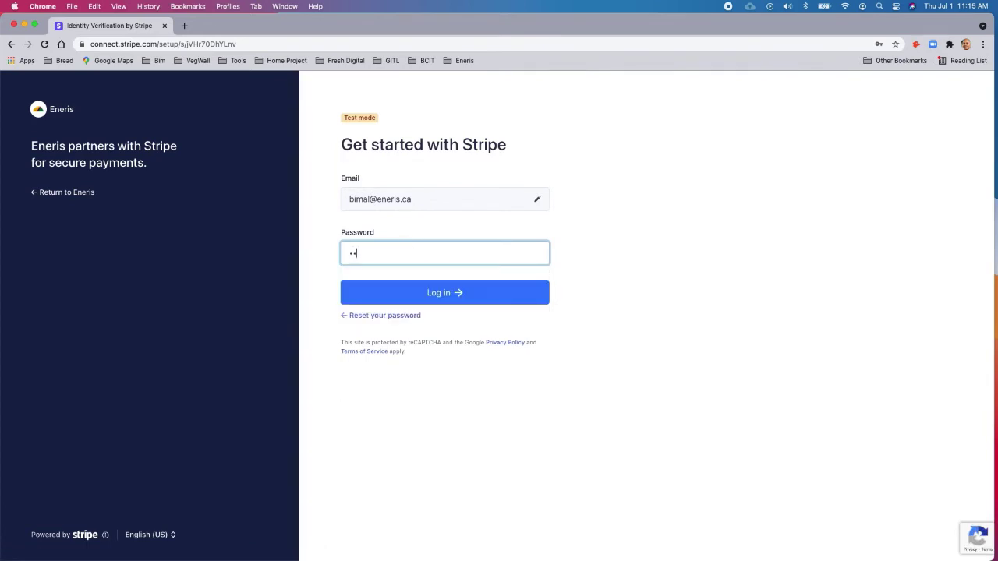
pyautogui.write('***')
pyautogui.click(462, 292)
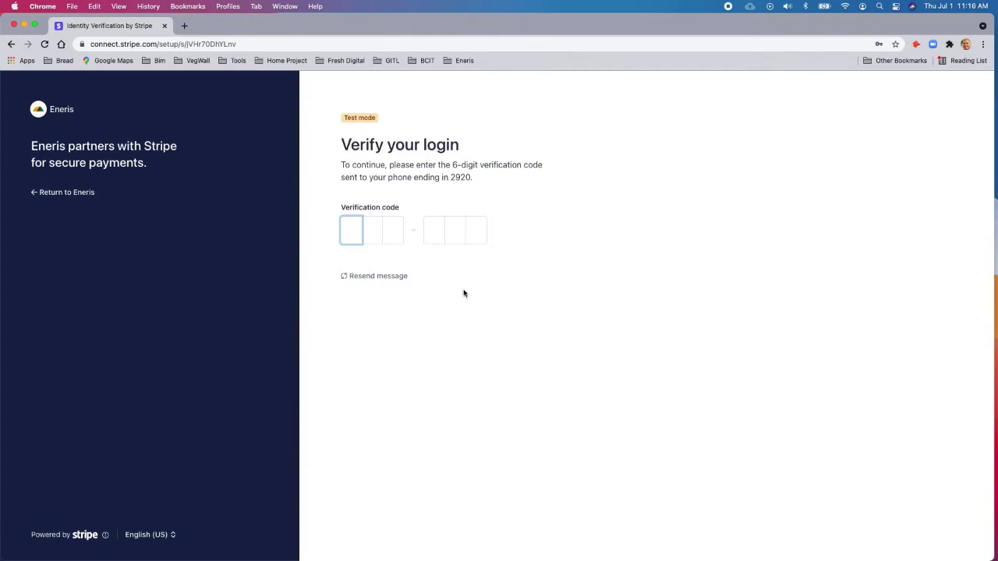
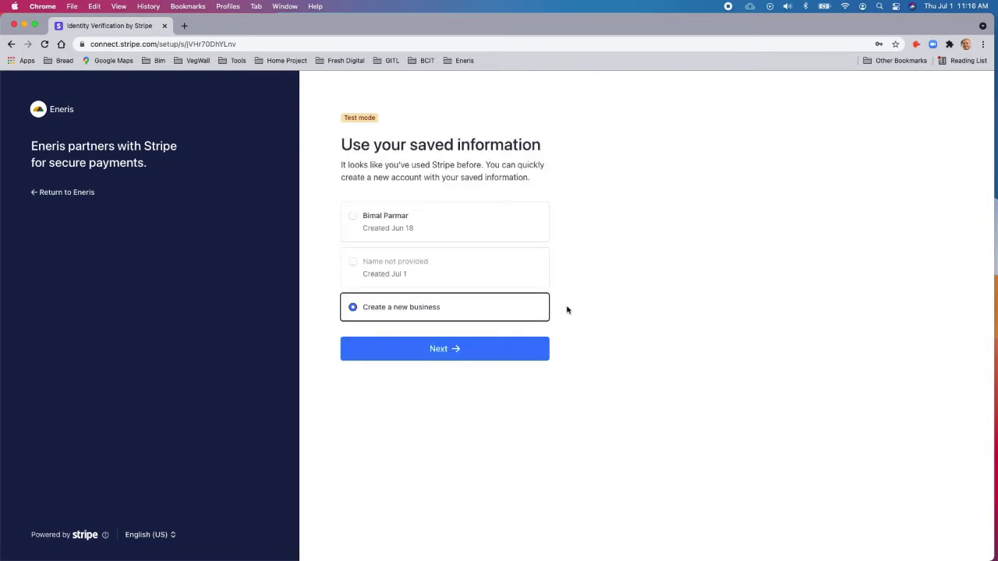
# Choose to create a new business and autofill its address from a saved address
pyautogui.click(437, 350)
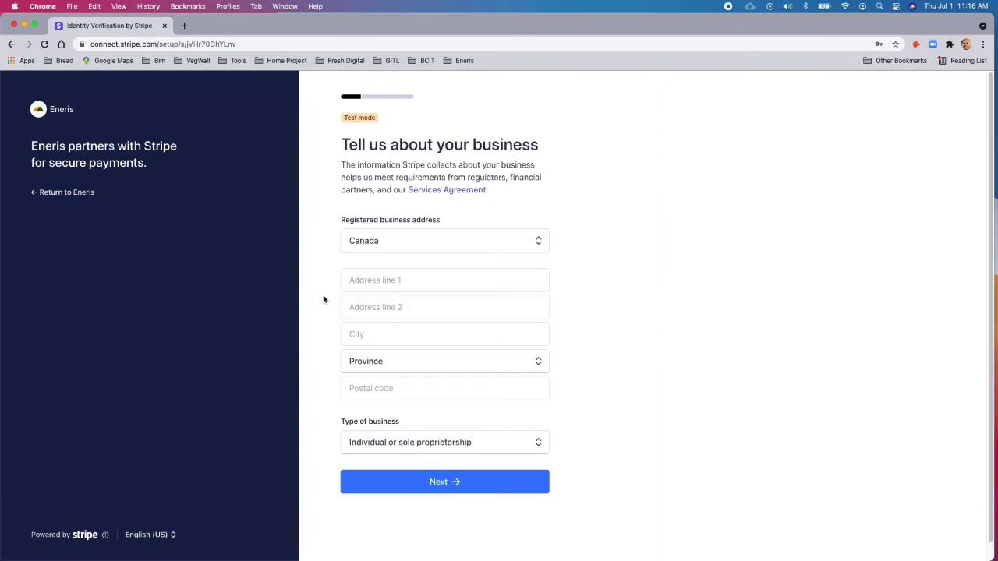
pyautogui.click(356, 290)
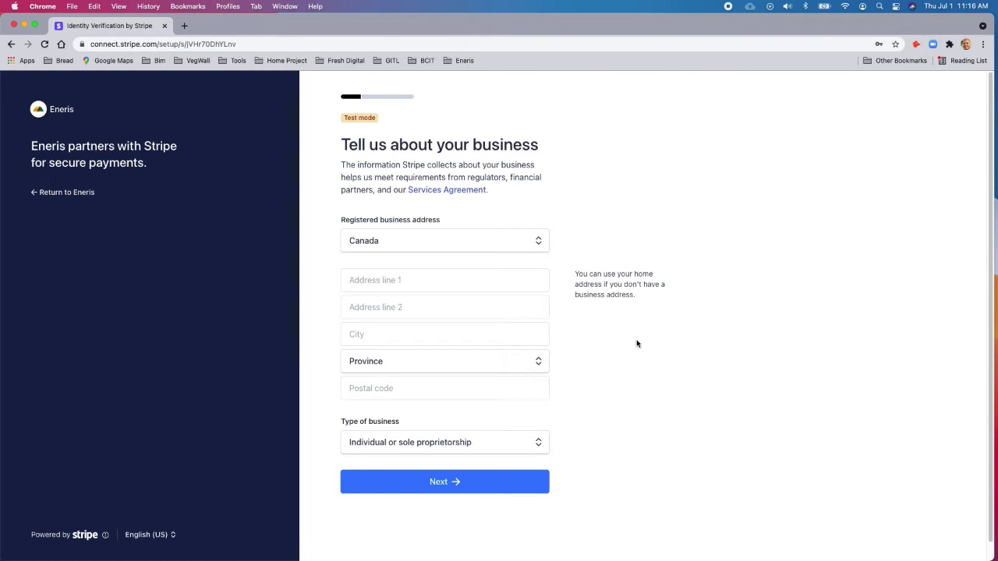
pyautogui.click(636, 344)
pyautogui.click(428, 277)
pyautogui.click(382, 281)
pyautogui.click(372, 312)
pyautogui.click(451, 480)
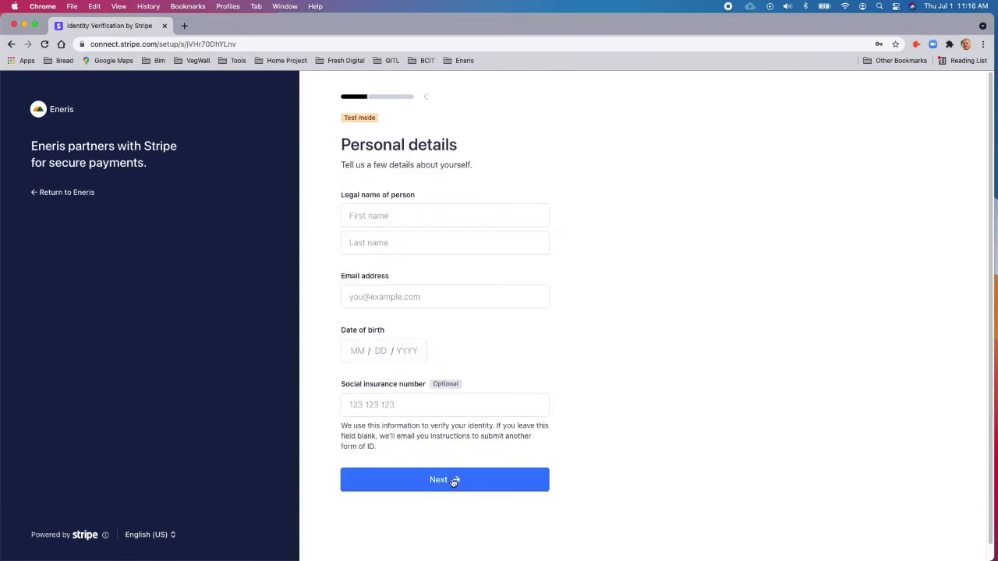
pyautogui.click(367, 218)
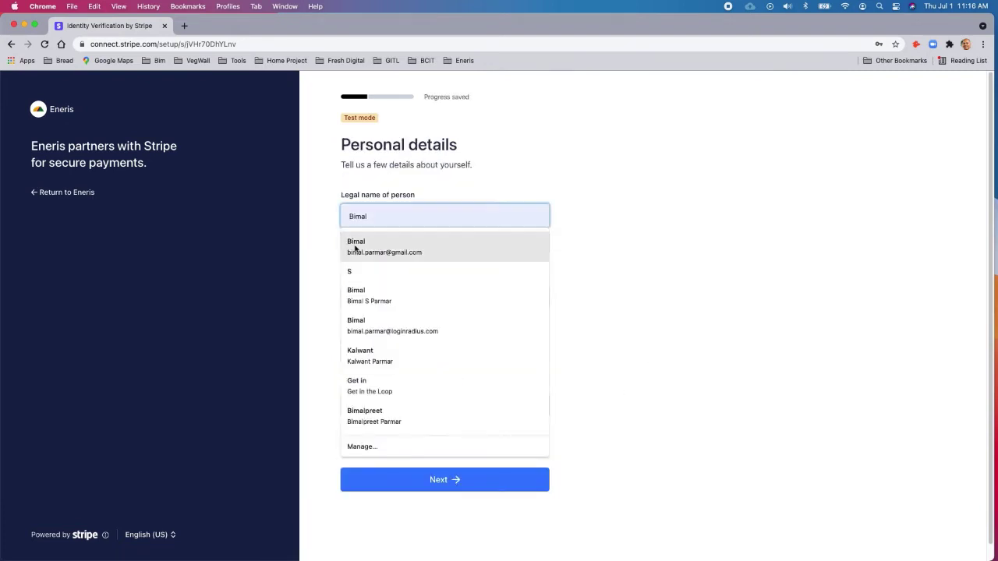
pyautogui.click(355, 248)
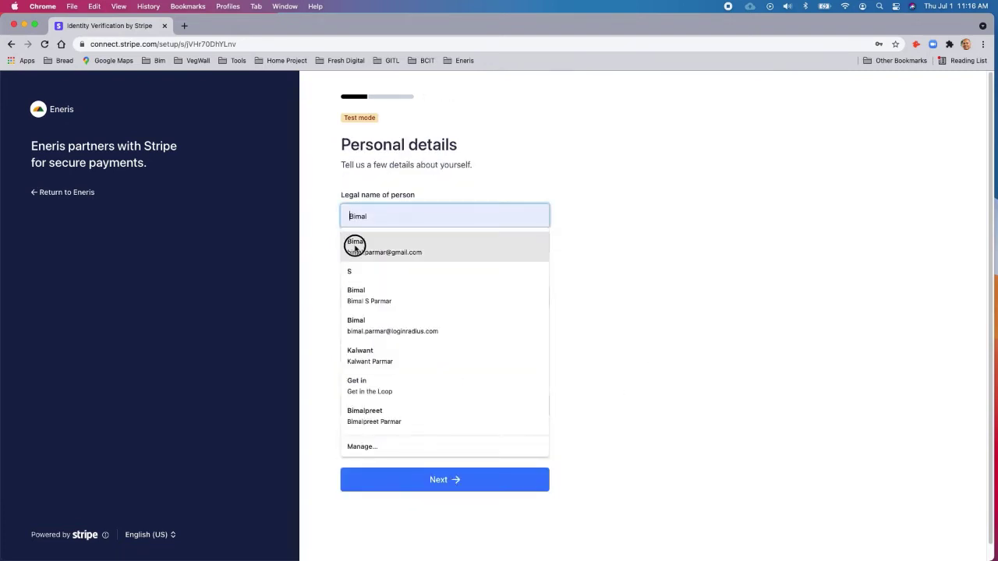
pyautogui.click(373, 300)
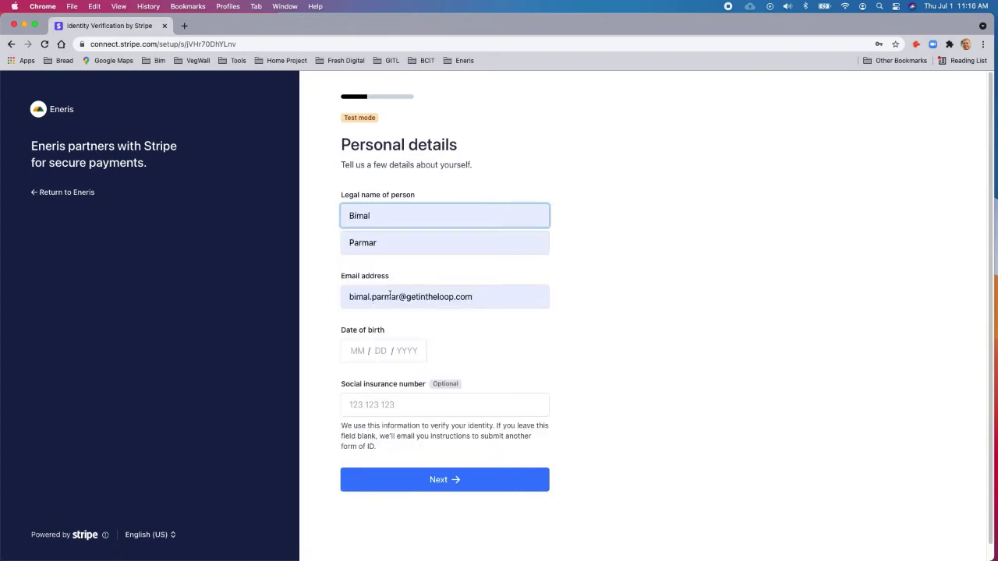
pyautogui.moveTo(372, 297); pyautogui.dragTo(543, 293)
pyautogui.press('BackSpace')
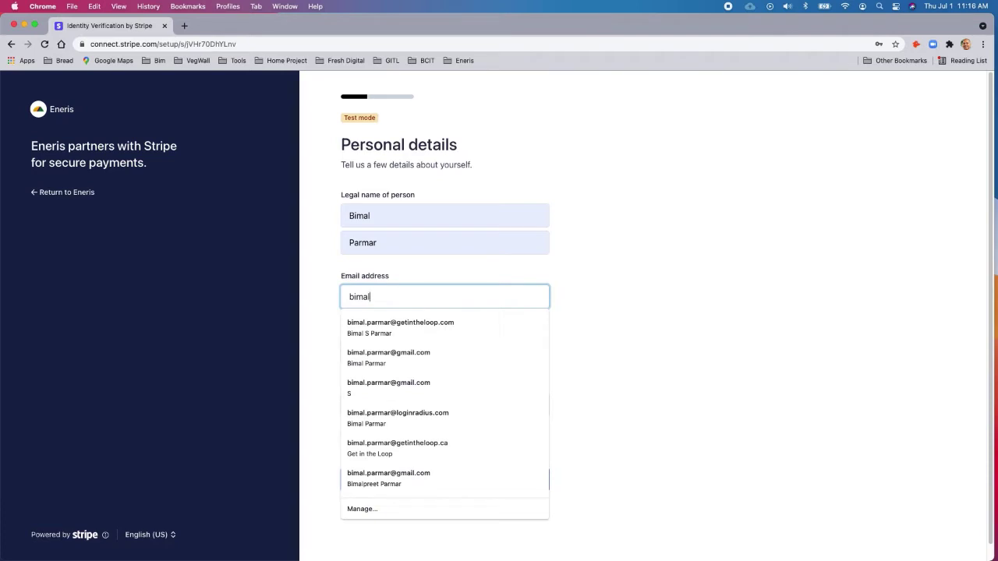
pyautogui.write('@eneris.')
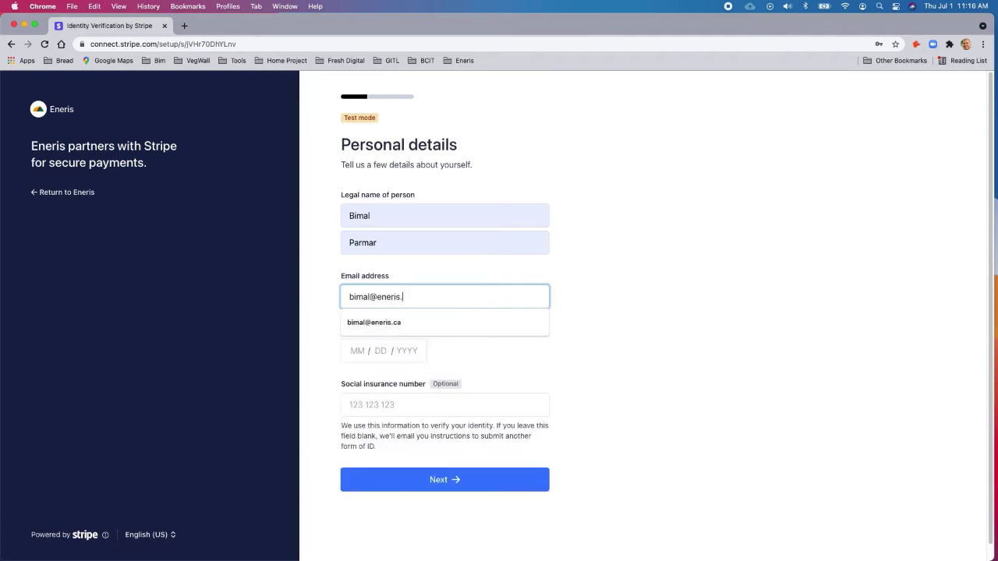
pyautogui.write('ca')
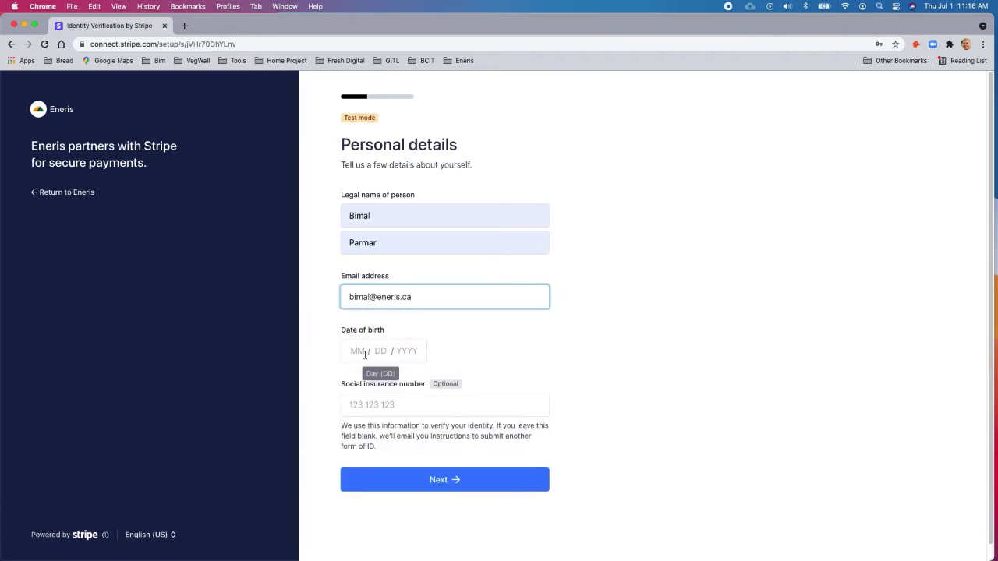
pyautogui.click(352, 350)
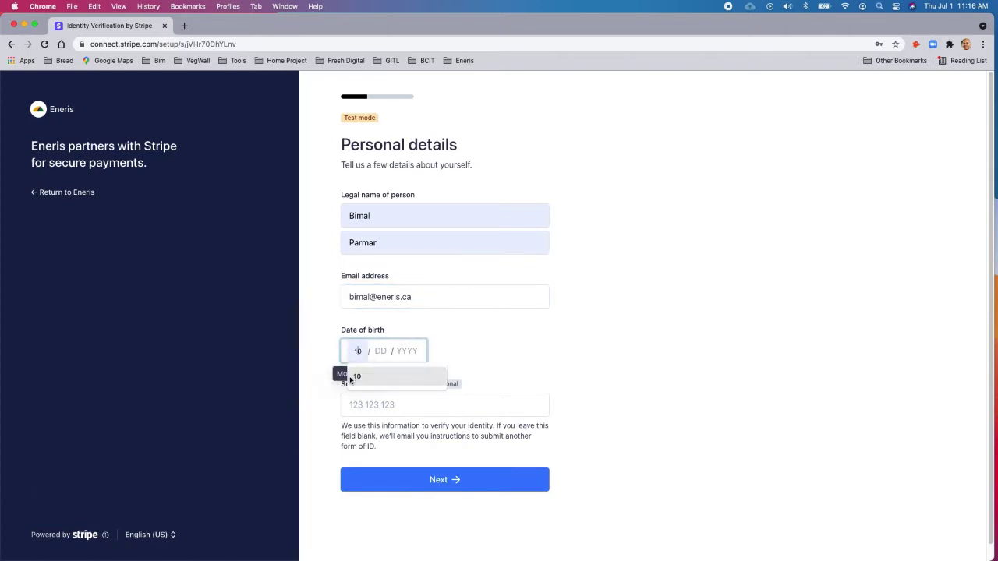
pyautogui.click(352, 376)
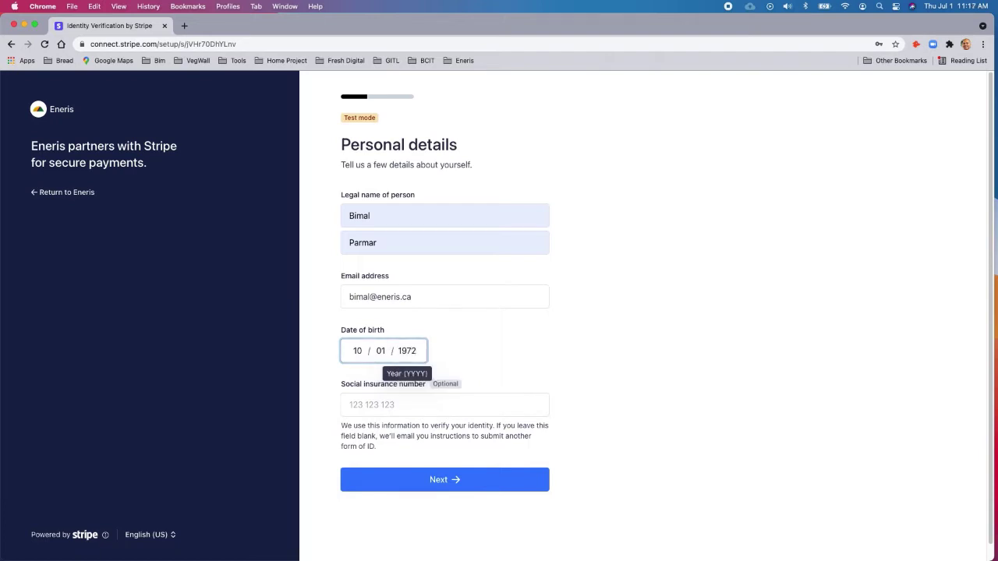
pyautogui.click(417, 481)
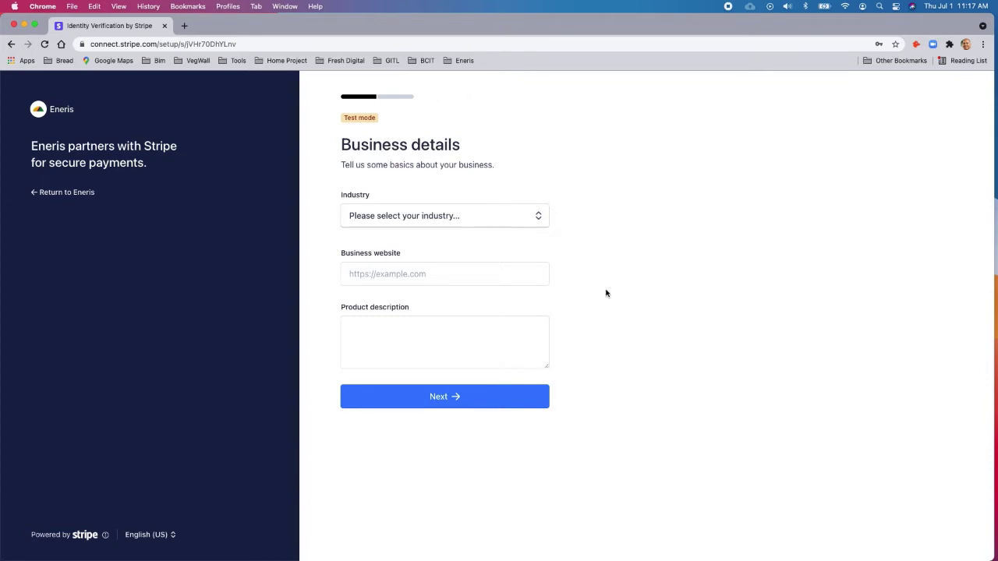
# Set the industry to Other building services under Building services
pyautogui.click(441, 217)
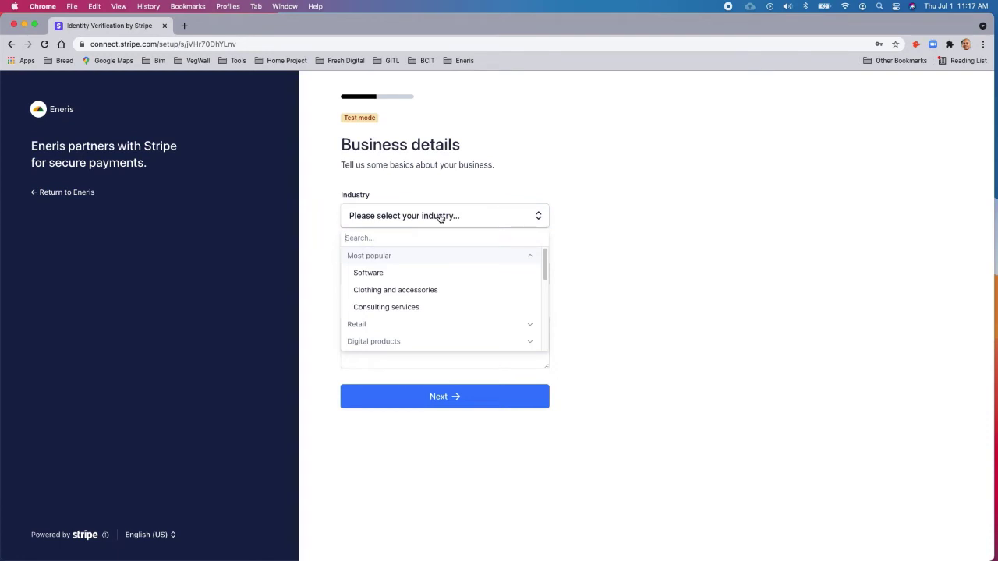
pyautogui.scroll(-5, 434, 305)
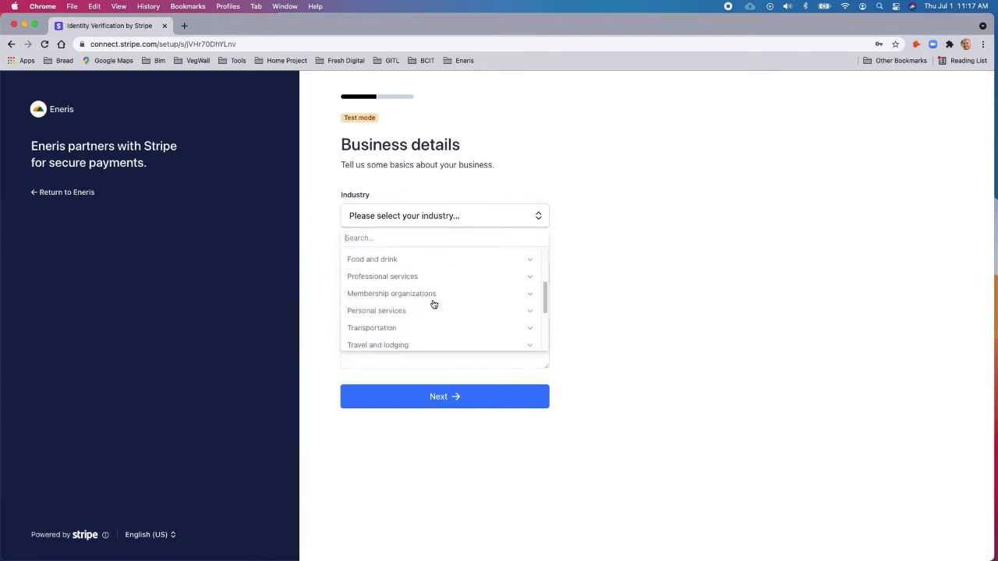
pyautogui.scroll(-3, 434, 304)
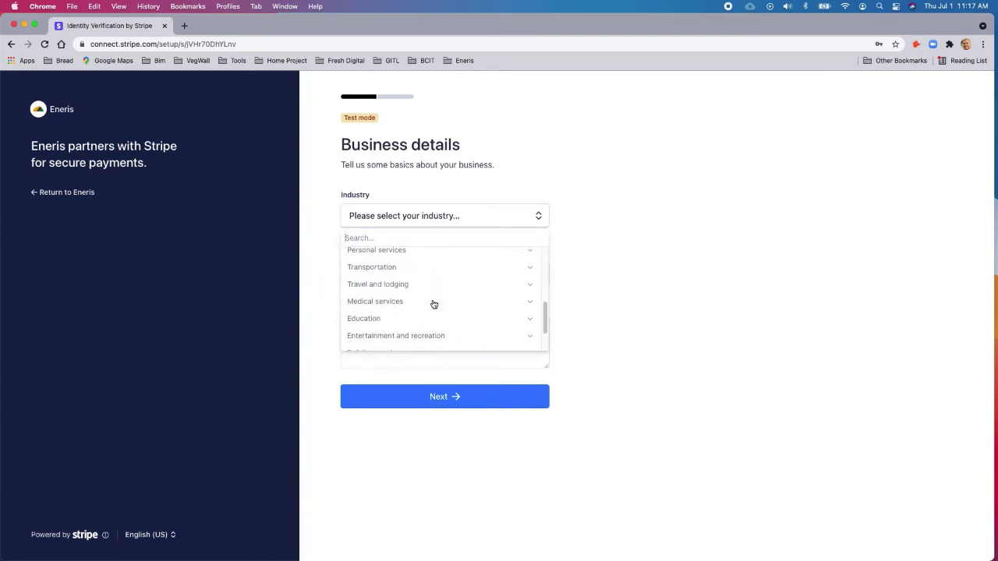
pyautogui.scroll(-1, 433, 304)
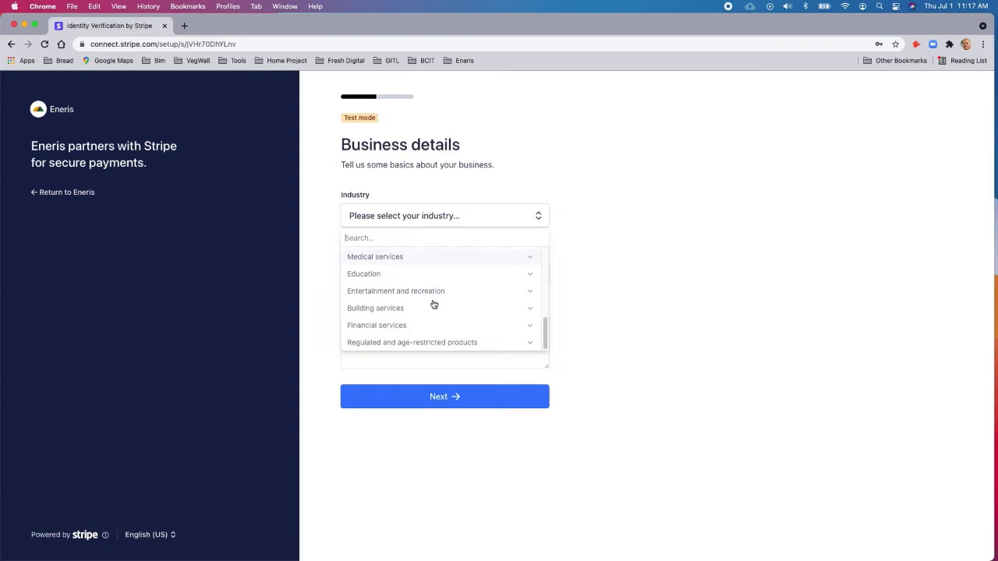
pyautogui.click(387, 309)
pyautogui.scroll(-1, 387, 309)
pyautogui.scroll(-5, 374, 298)
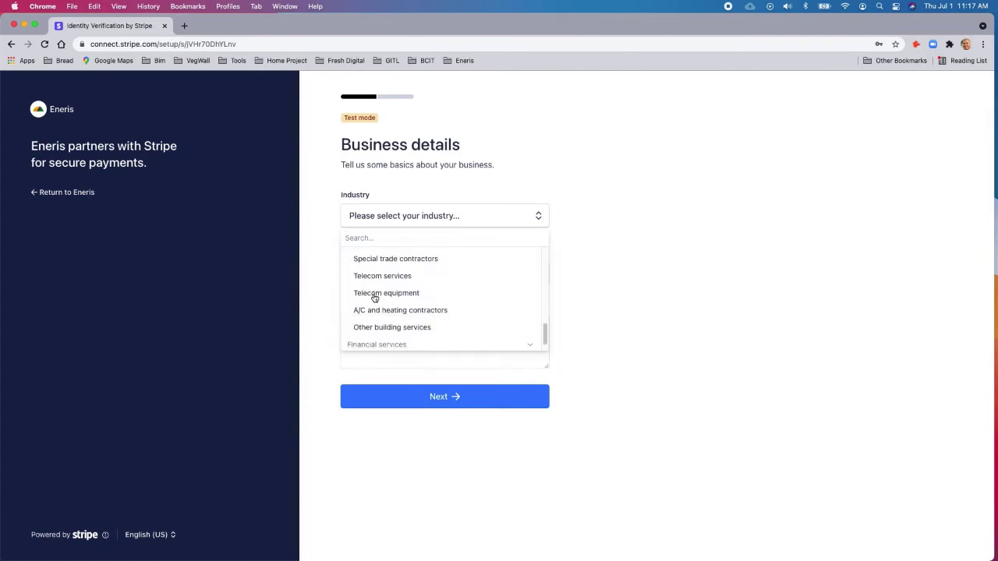
pyautogui.click(392, 328)
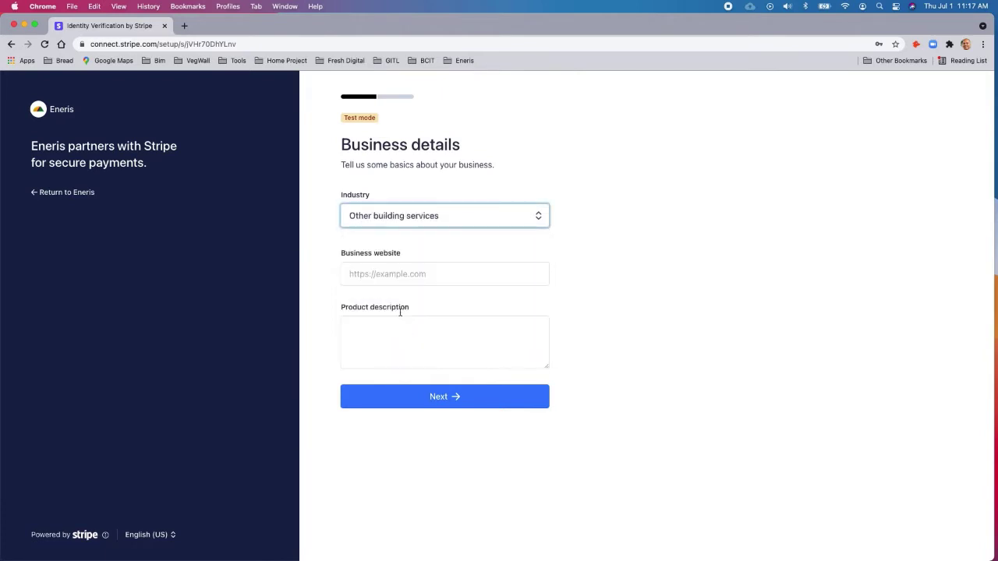
# Set the website to eneris.ca and the product description to 'Home Inspection', then submit
pyautogui.click(373, 271)
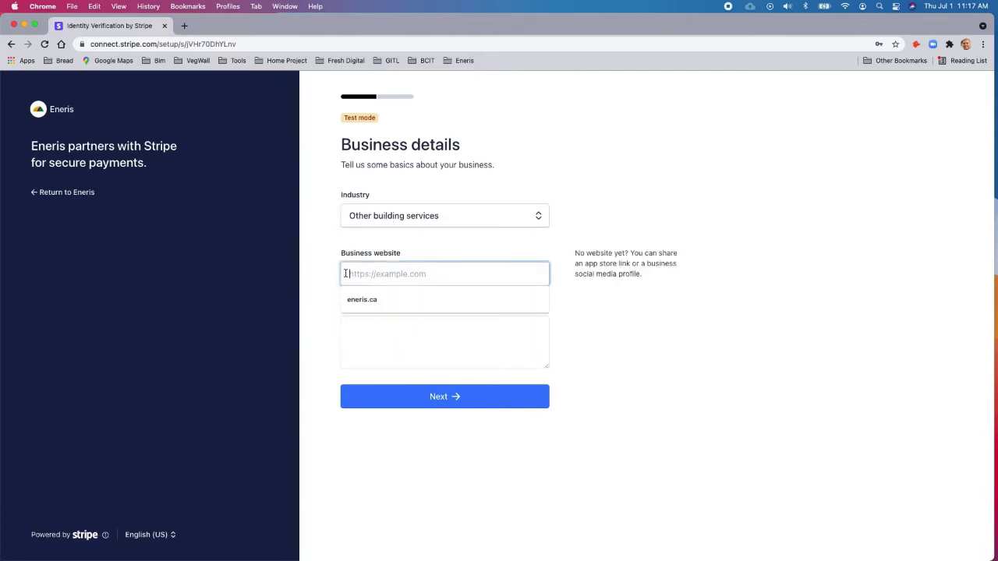
pyautogui.click(367, 300)
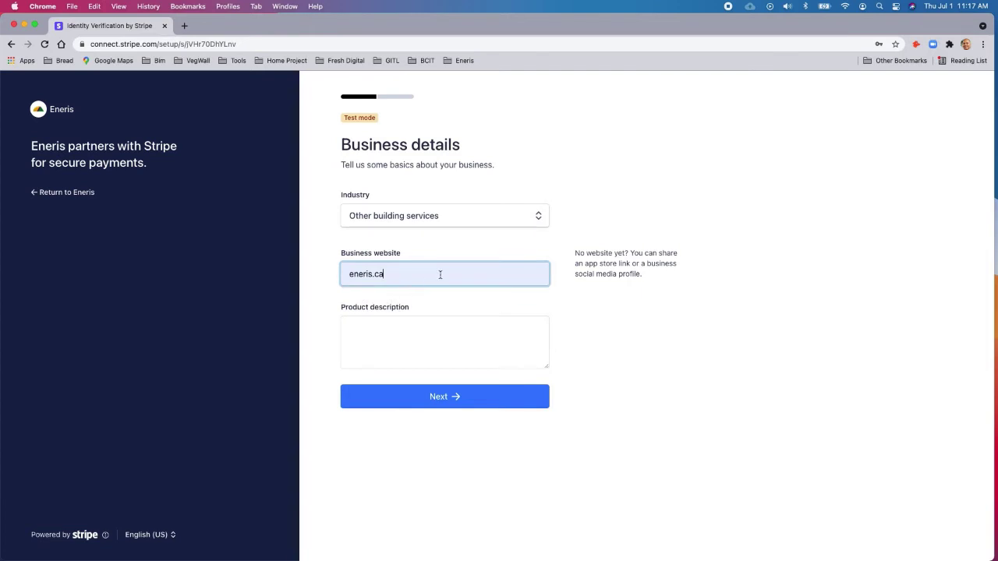
pyautogui.click(365, 330)
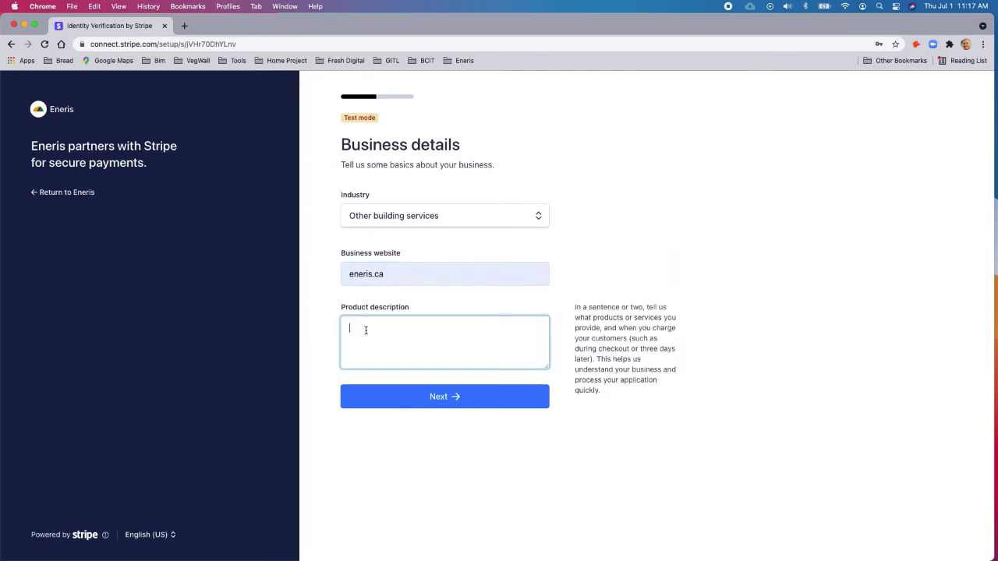
pyautogui.write('Home Inspections')
pyautogui.click(435, 398)
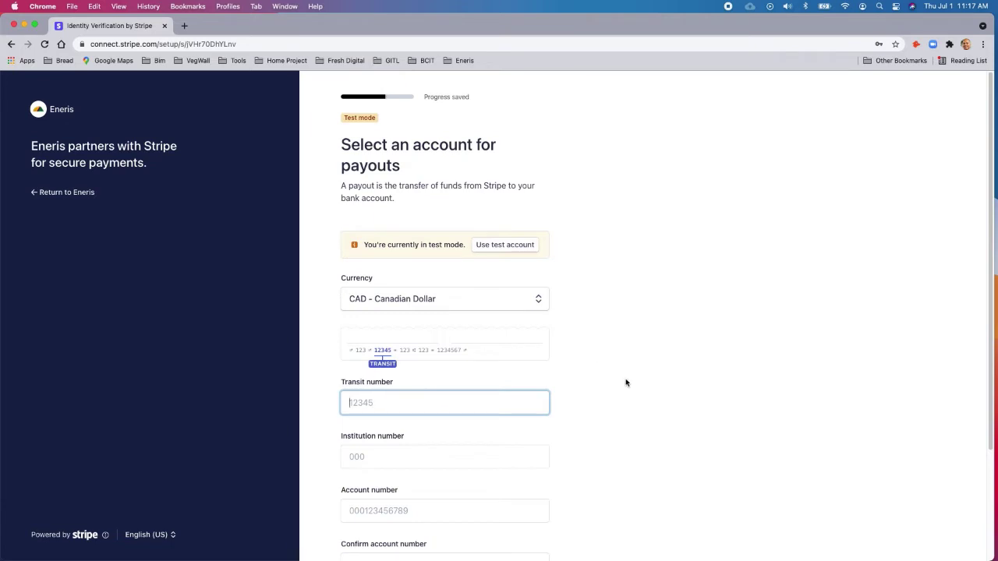
# Fill the payout transit, institution and account numbers with Stripe's test bank account
pyautogui.scroll(-1, 610, 385)
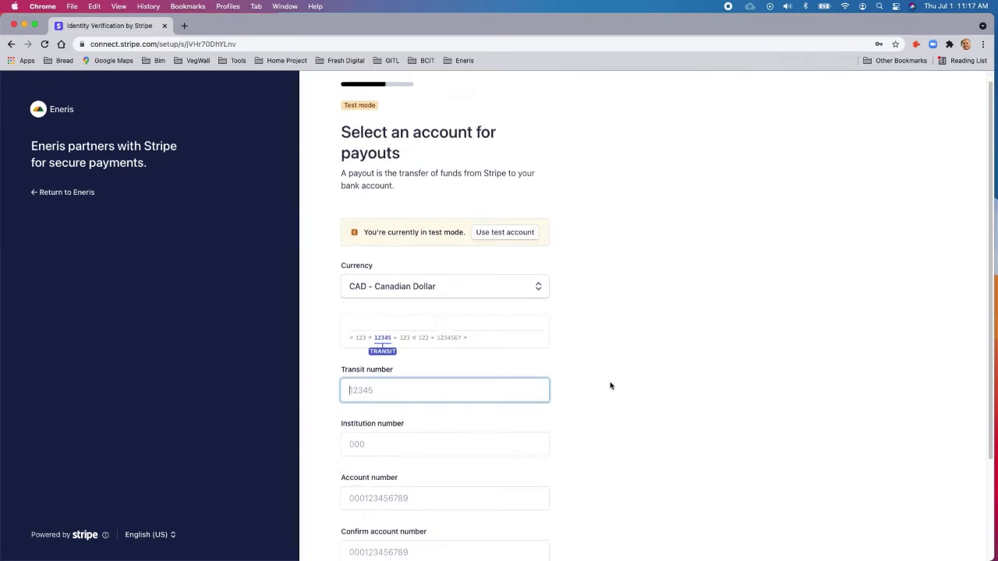
pyautogui.scroll(-5, 611, 385)
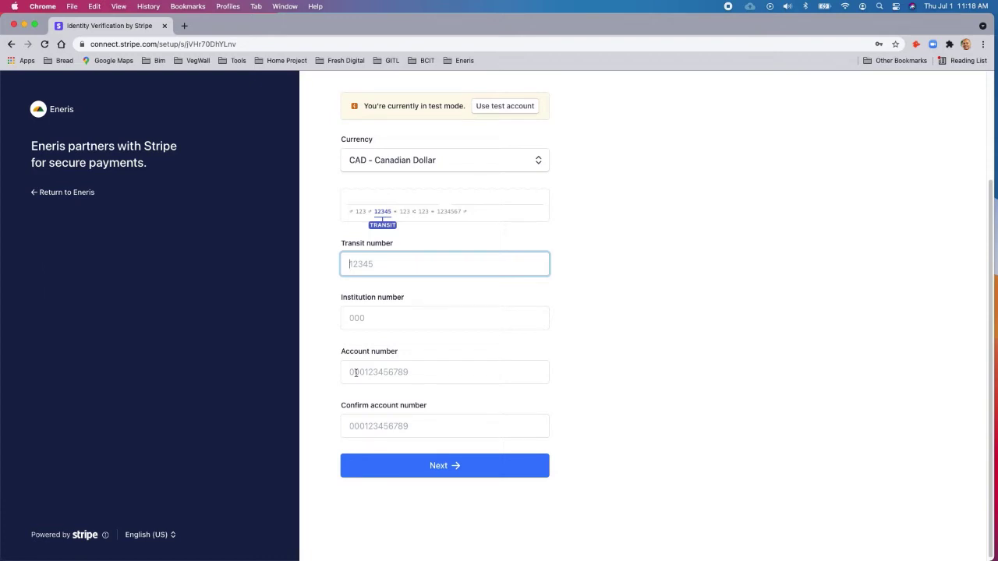
pyautogui.scroll(1, 572, 423)
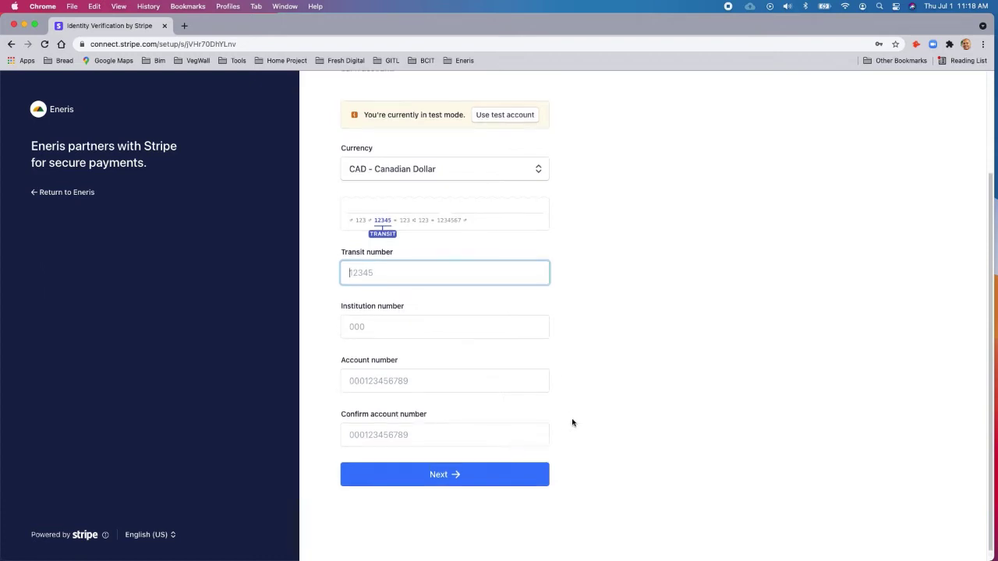
pyautogui.scroll(2, 572, 423)
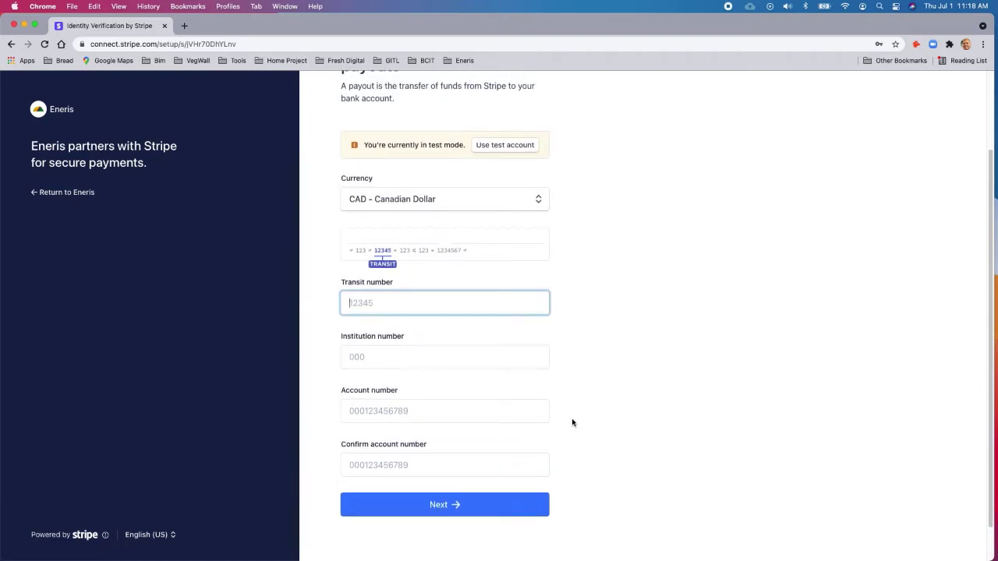
pyautogui.click(520, 146)
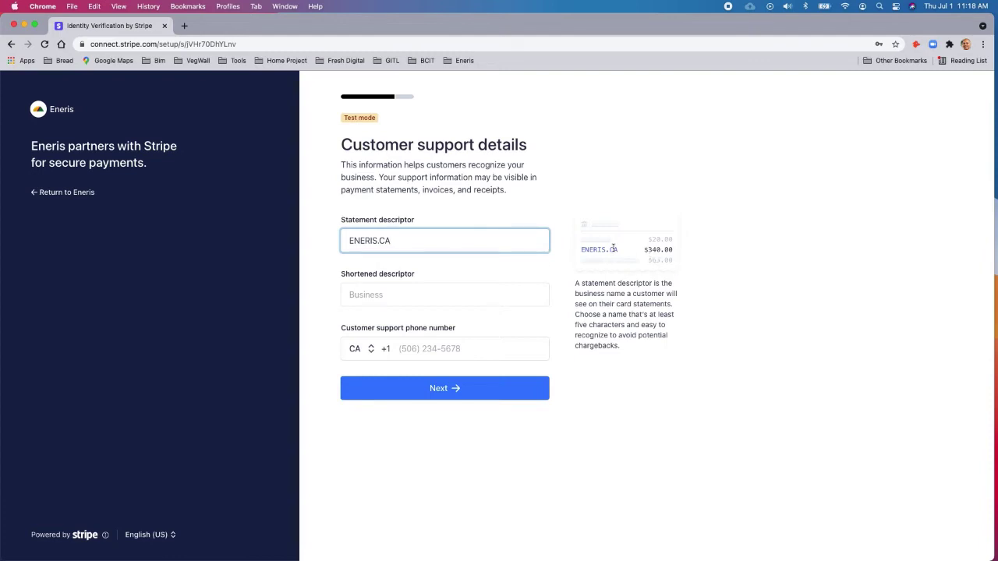
# Set the shortened descriptor to 'Inspection' and bring up saved entries for the support phone
pyautogui.click(369, 292)
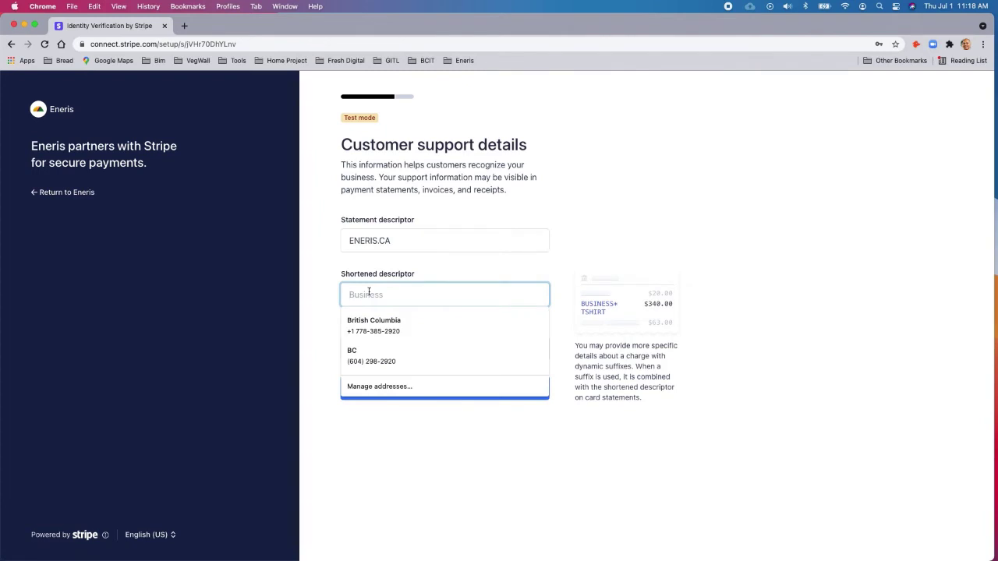
pyautogui.write('Inspect')
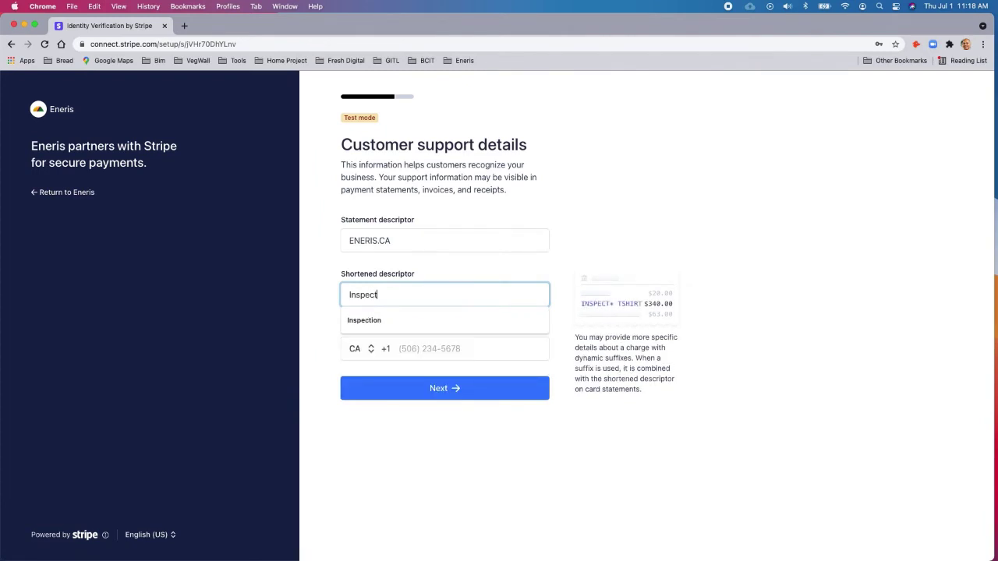
pyautogui.write('oin')
pyautogui.press('BackSpace')
pyautogui.press('BackSpace')
pyautogui.press('BackSpace')
pyautogui.write('i')
pyautogui.click(366, 320)
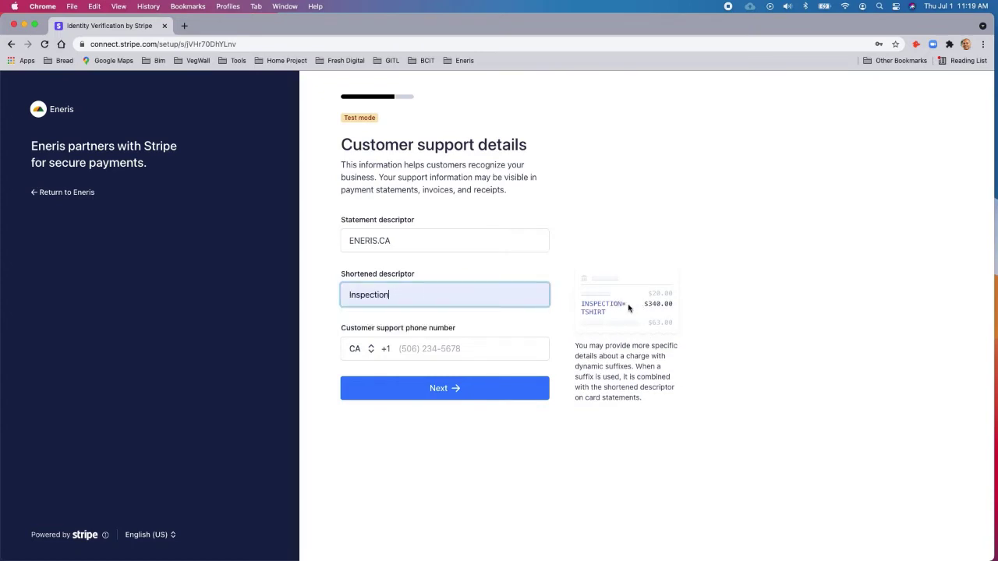
pyautogui.click(407, 351)
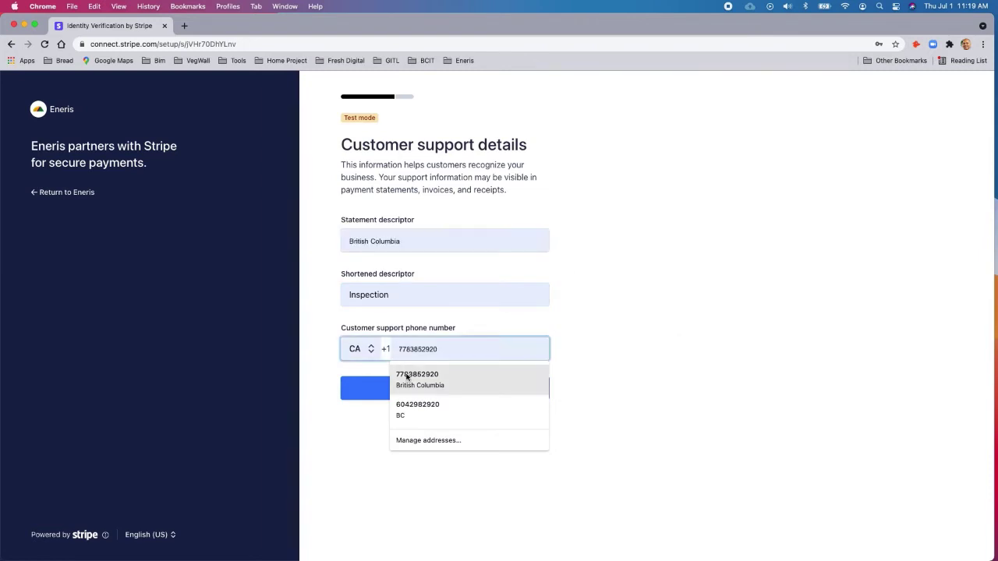
# Fill the support phone from the first saved entry, review the details, and submit them to Stripe
pyautogui.click(406, 377)
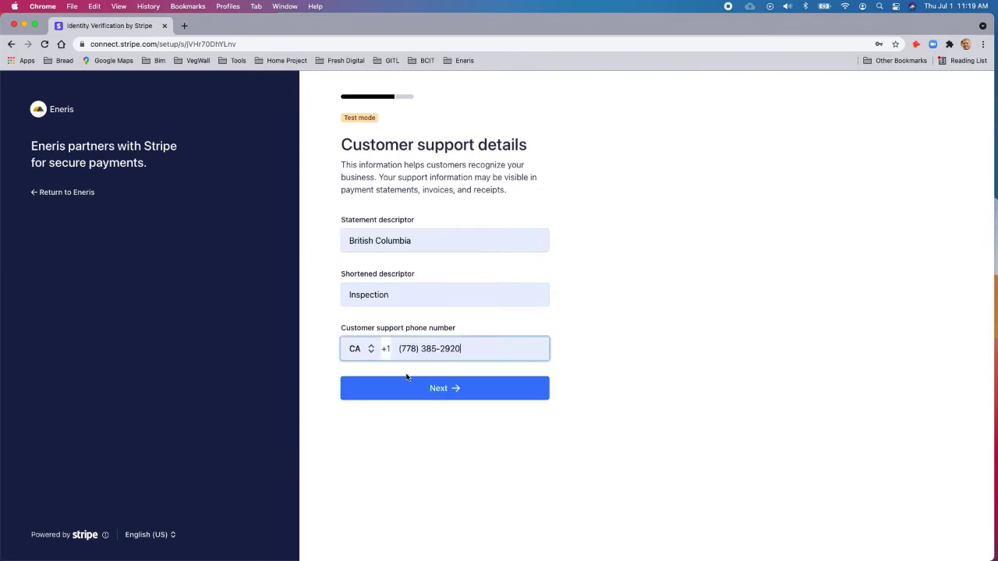
pyautogui.click(449, 387)
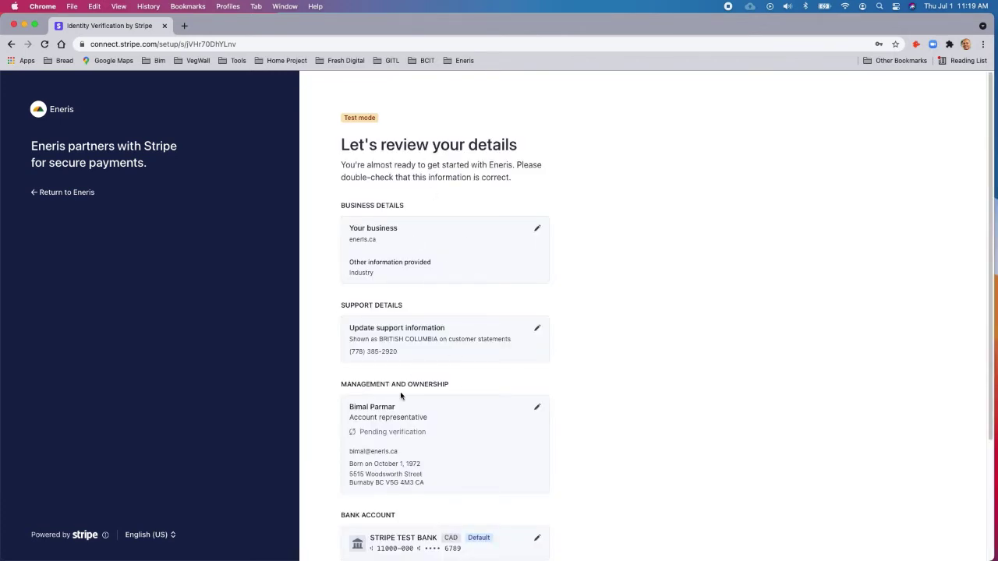
pyautogui.scroll(-3, 401, 396)
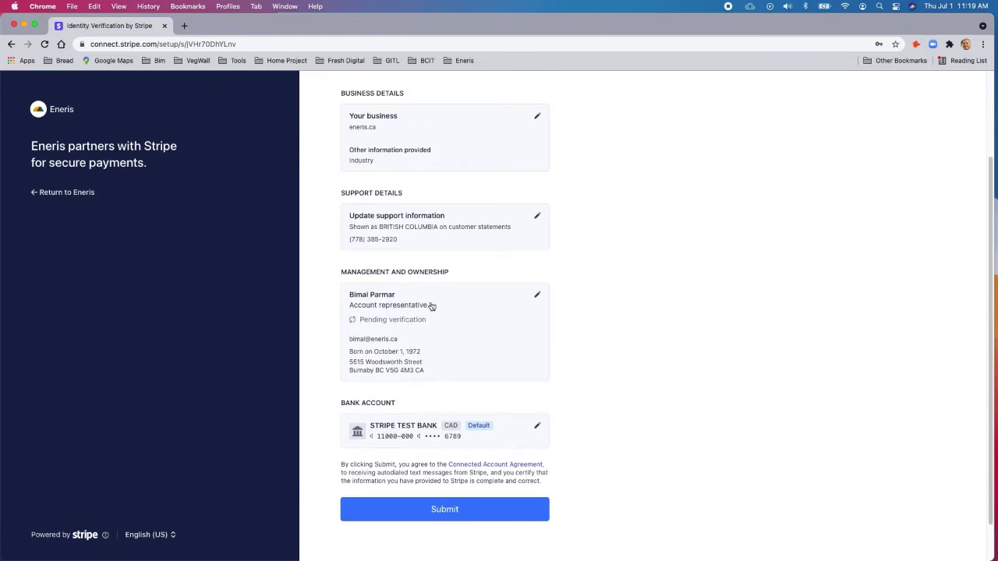
pyautogui.click(439, 510)
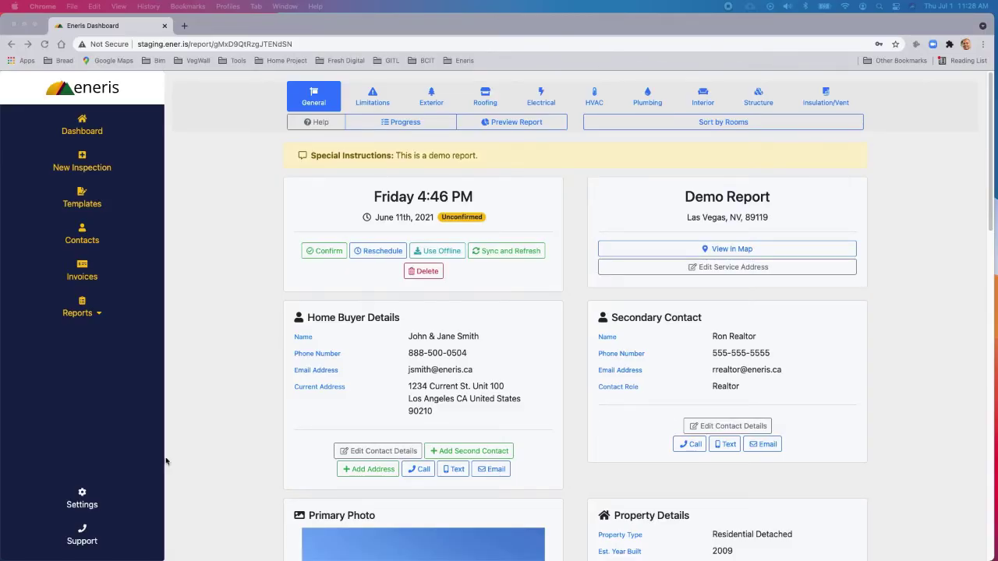
pyautogui.click(81, 495)
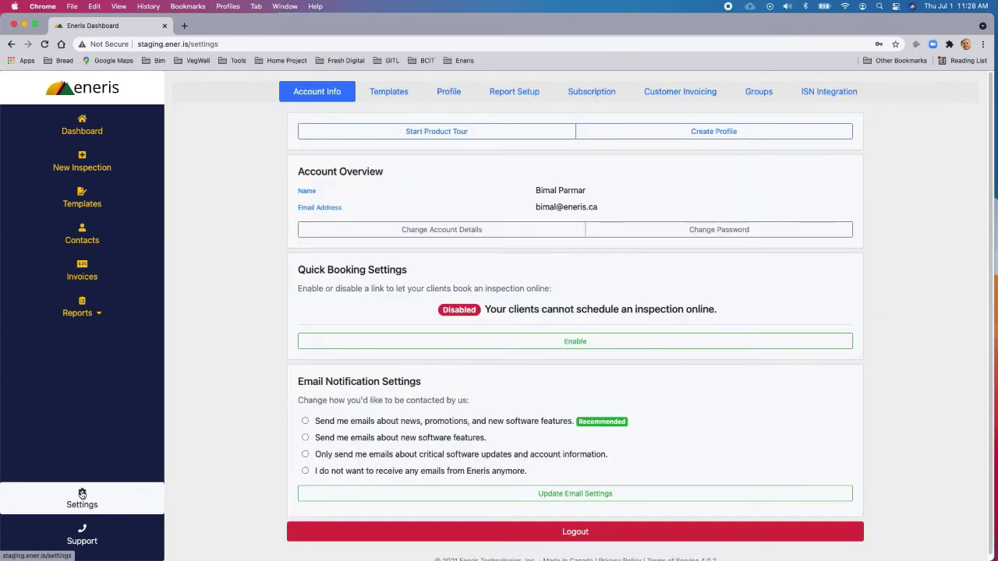
pyautogui.click(681, 93)
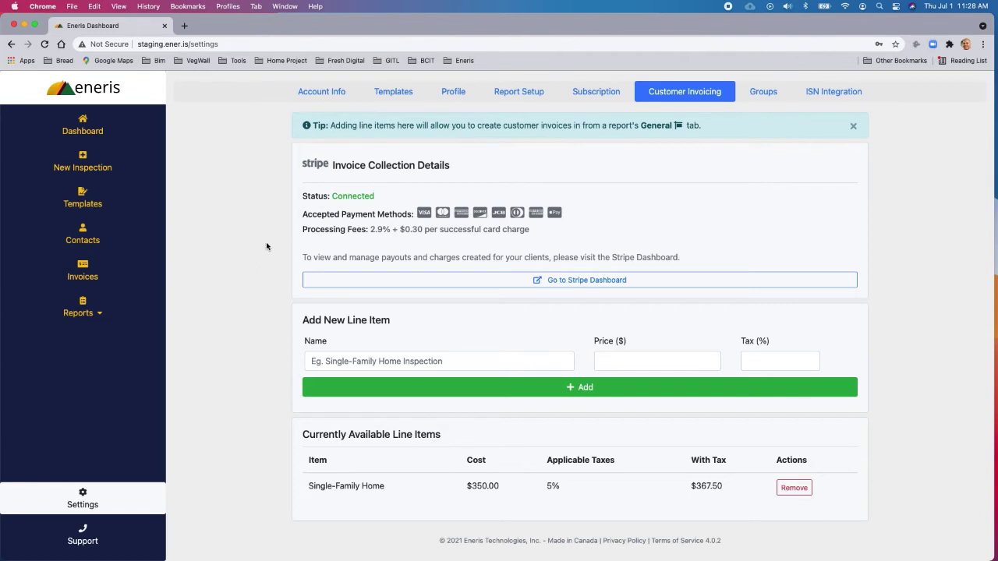
pyautogui.click(90, 303)
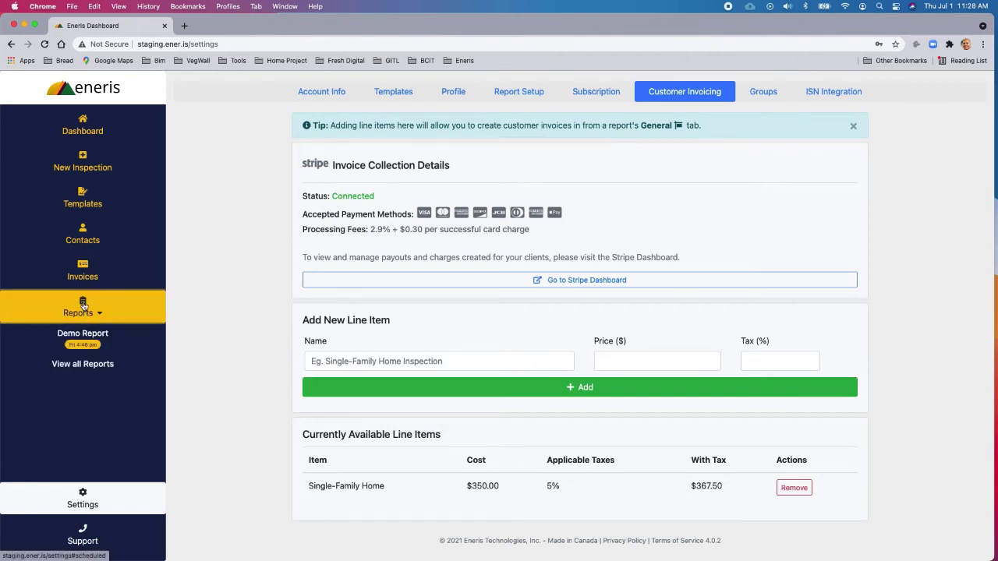
pyautogui.click(75, 343)
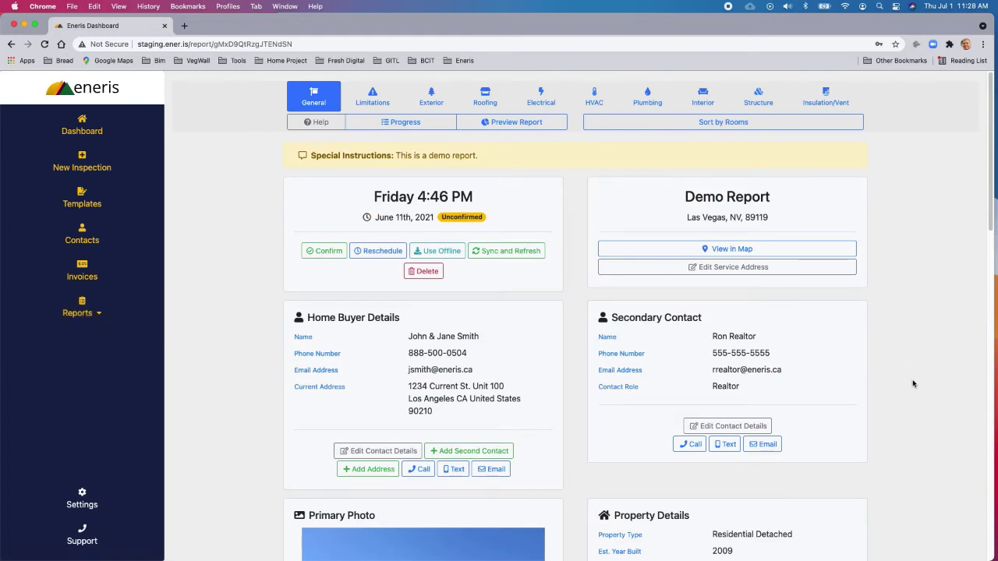
# Create a new invoice under Client Invoicing with the Single-Family Home line item and save it
pyautogui.scroll(-8, 912, 384)
pyautogui.scroll(-10, 913, 383)
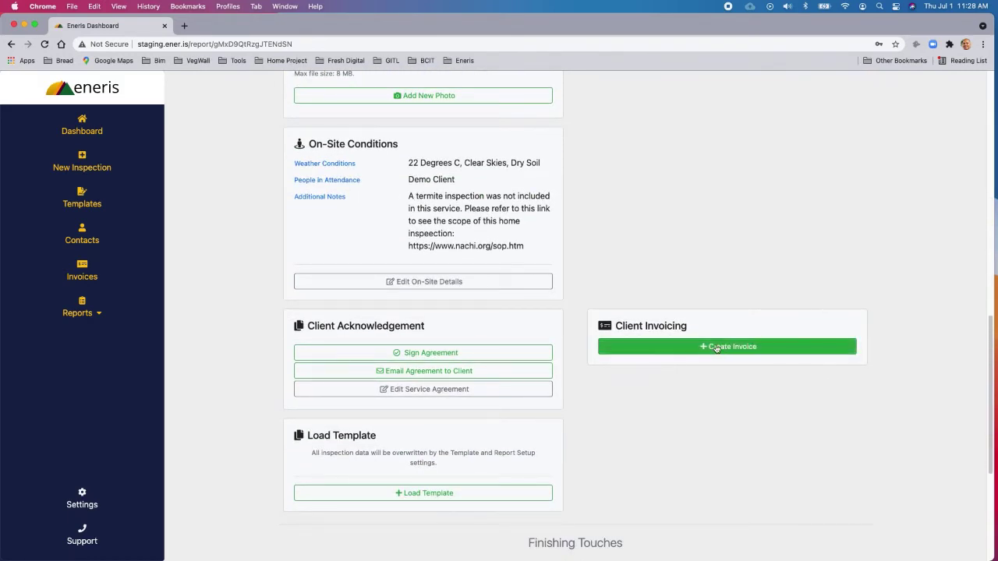
pyautogui.click(712, 349)
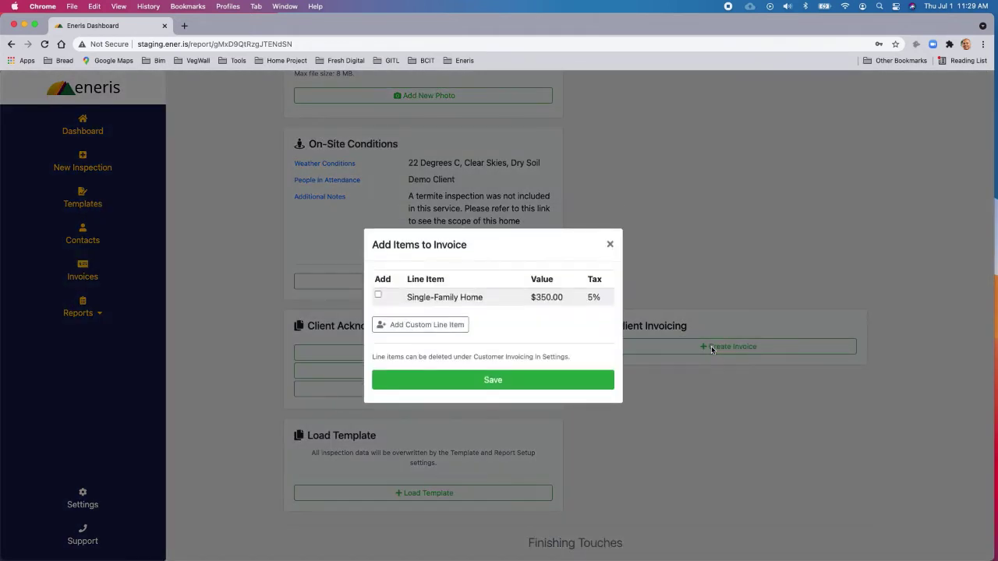
pyautogui.click(378, 296)
pyautogui.click(485, 380)
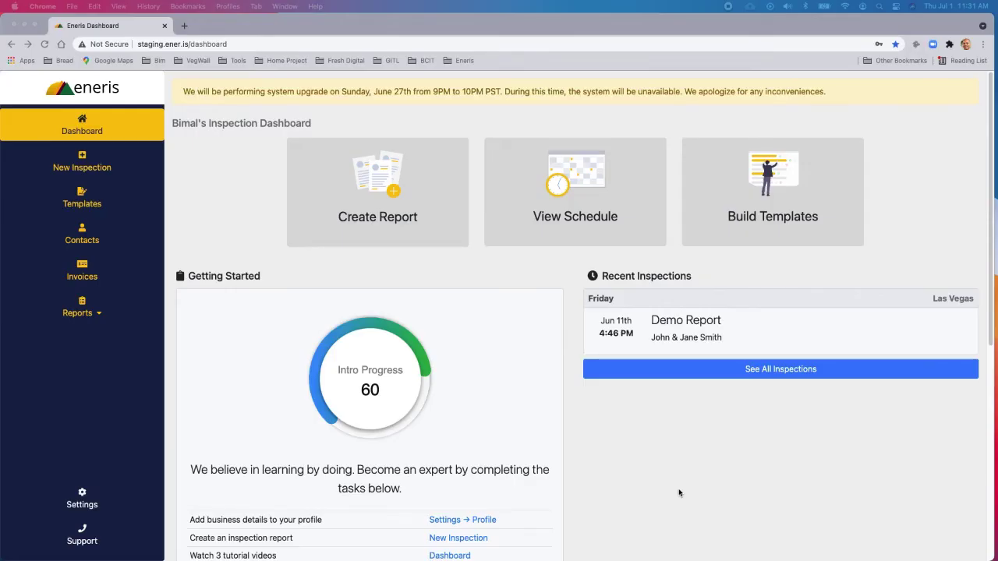
# Reopen the Demo Report from Reports and view its $367.50 Client Invoicing panel
pyautogui.click(81, 311)
pyautogui.click(80, 311)
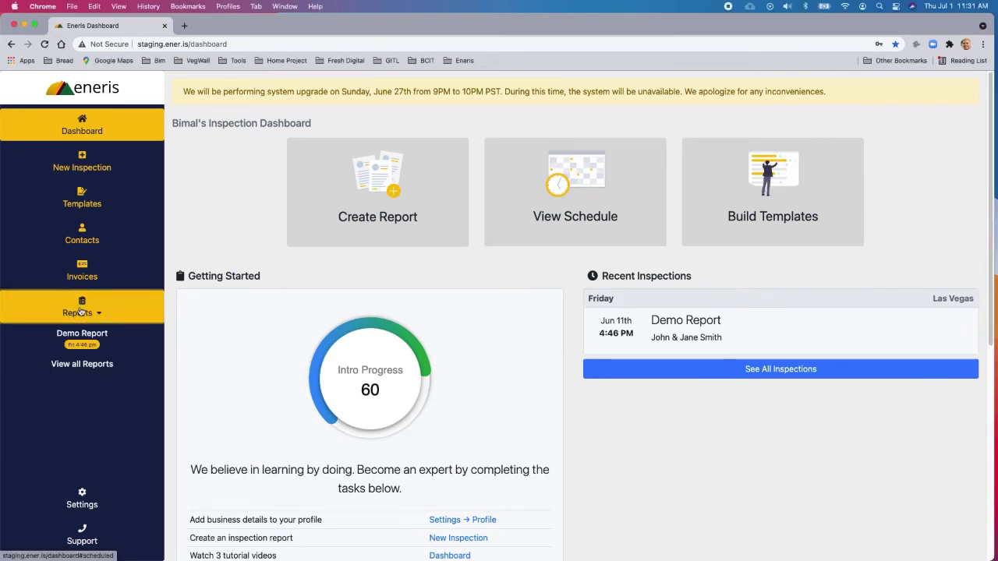
pyautogui.click(79, 343)
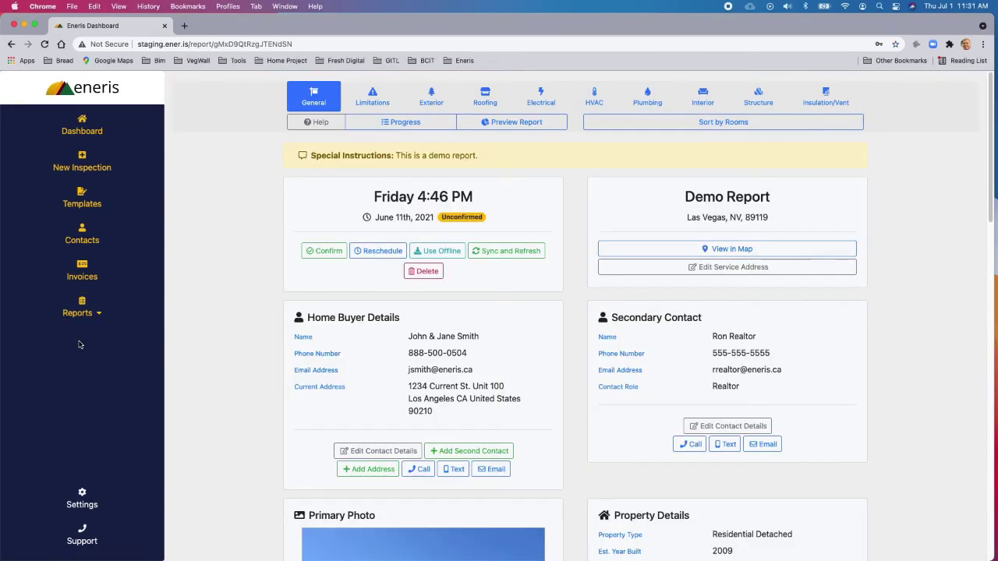
pyautogui.scroll(-5, 892, 448)
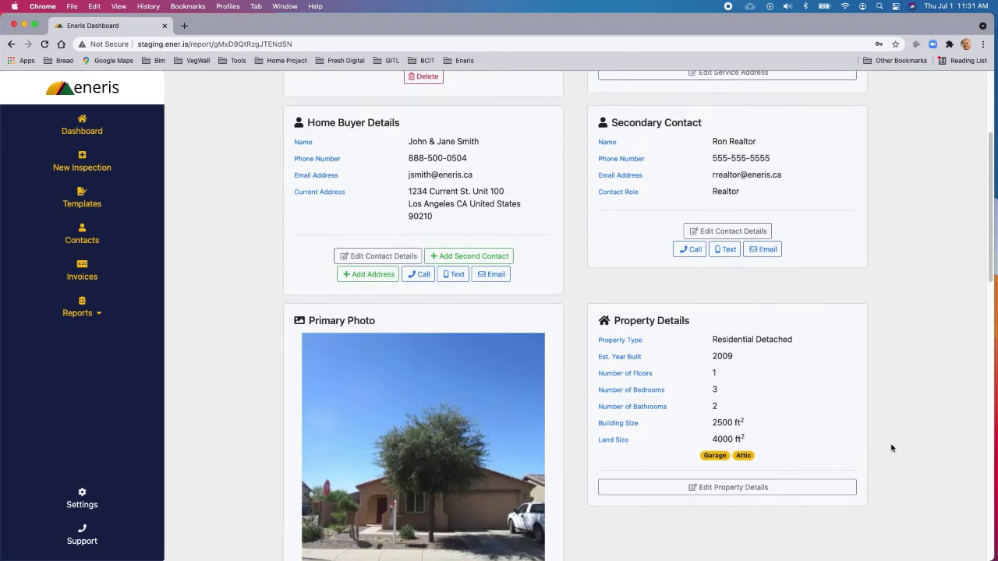
pyautogui.scroll(-5, 892, 449)
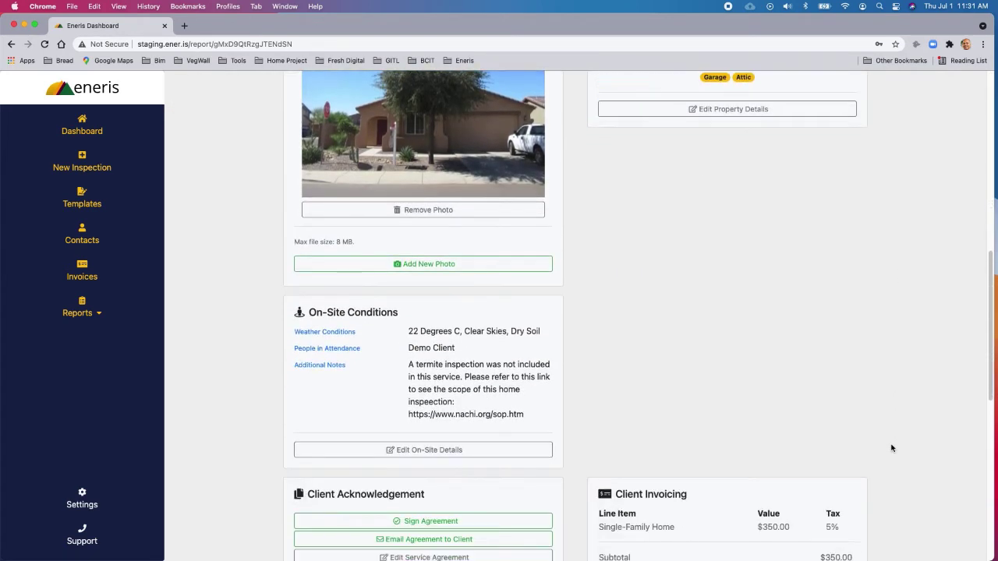
pyautogui.scroll(1, 892, 448)
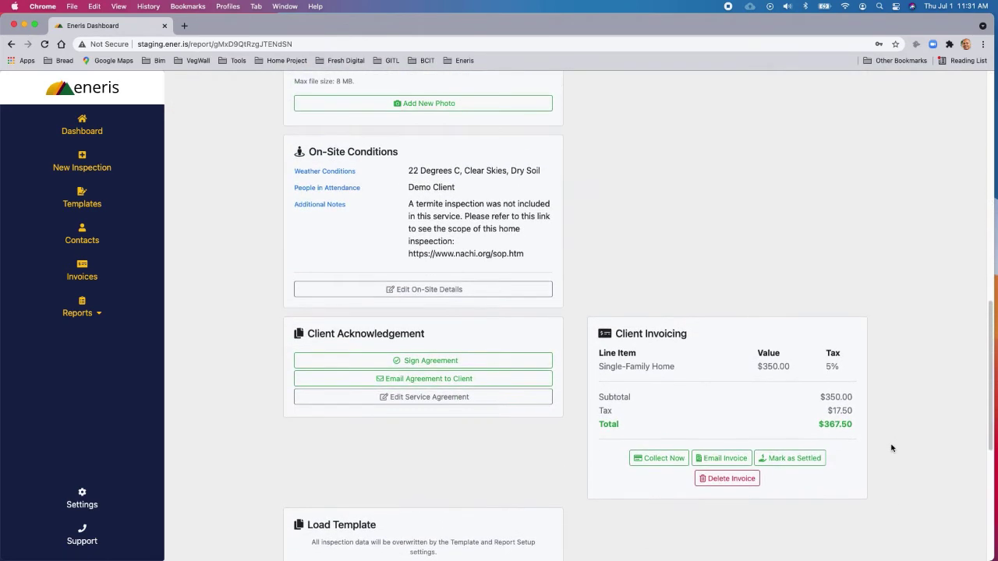
# Collect payment now for the $367.50 client invoice through Stripe Checkout
pyautogui.click(655, 462)
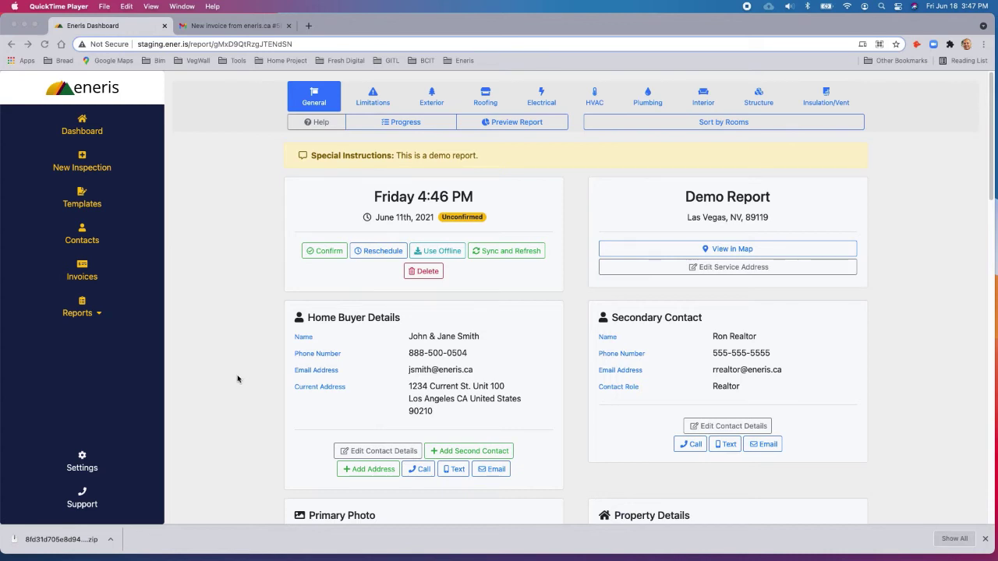
# Email the Demo Report's $367.50 invoice to the home buyer and confirm it was sent
pyautogui.scroll(-5, 234, 379)
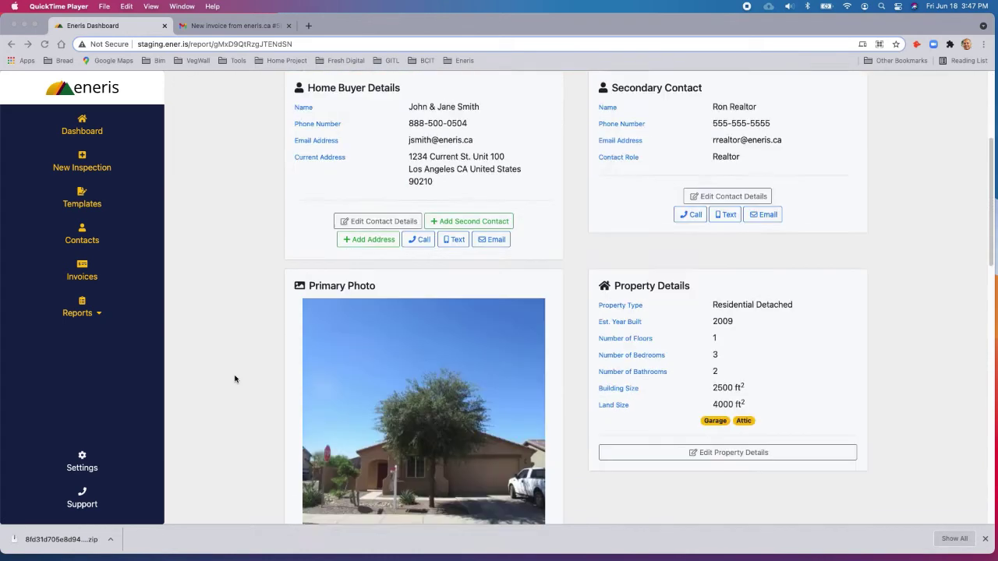
pyautogui.scroll(-10, 234, 379)
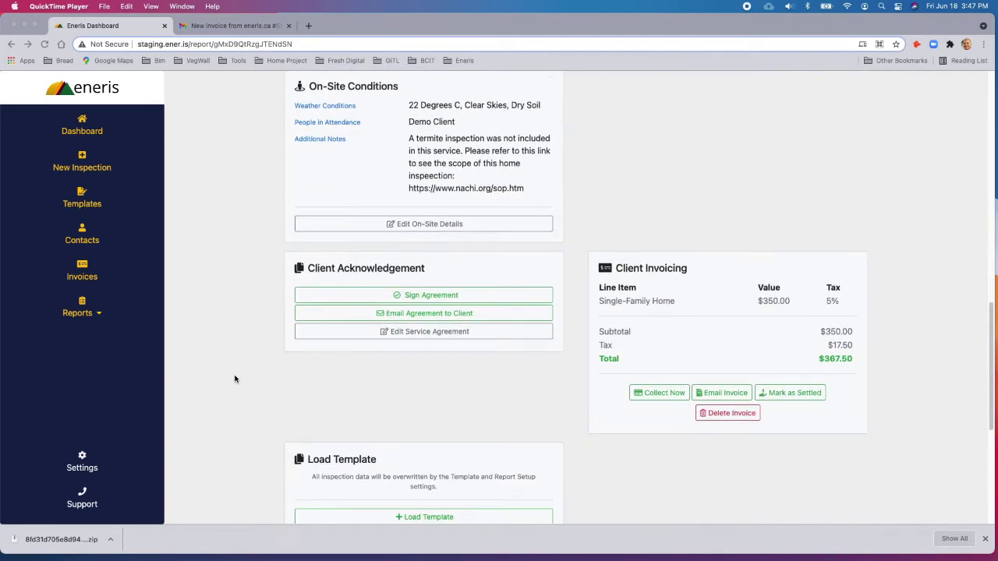
pyautogui.click(717, 356)
pyautogui.click(718, 356)
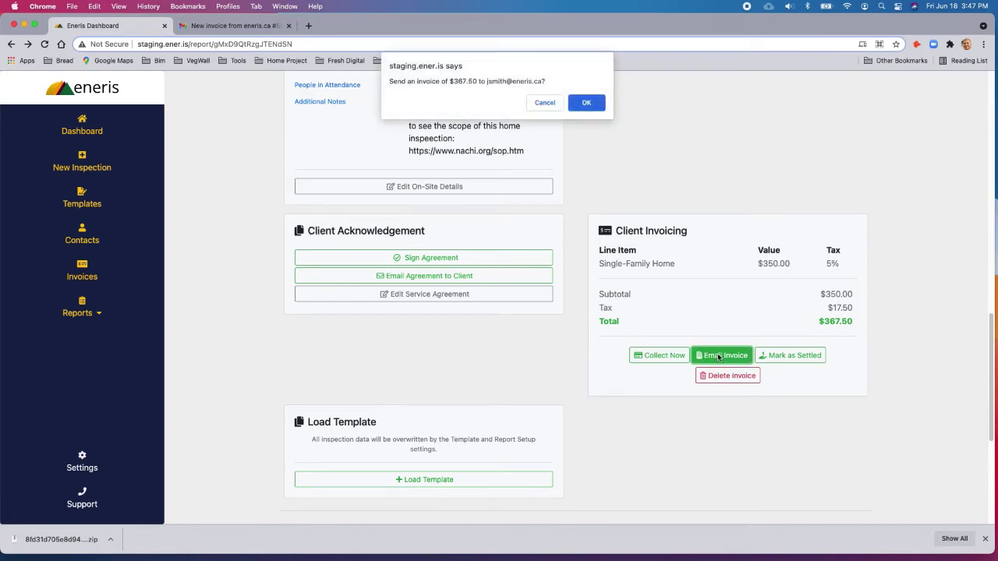
pyautogui.click(592, 102)
pyautogui.click(589, 110)
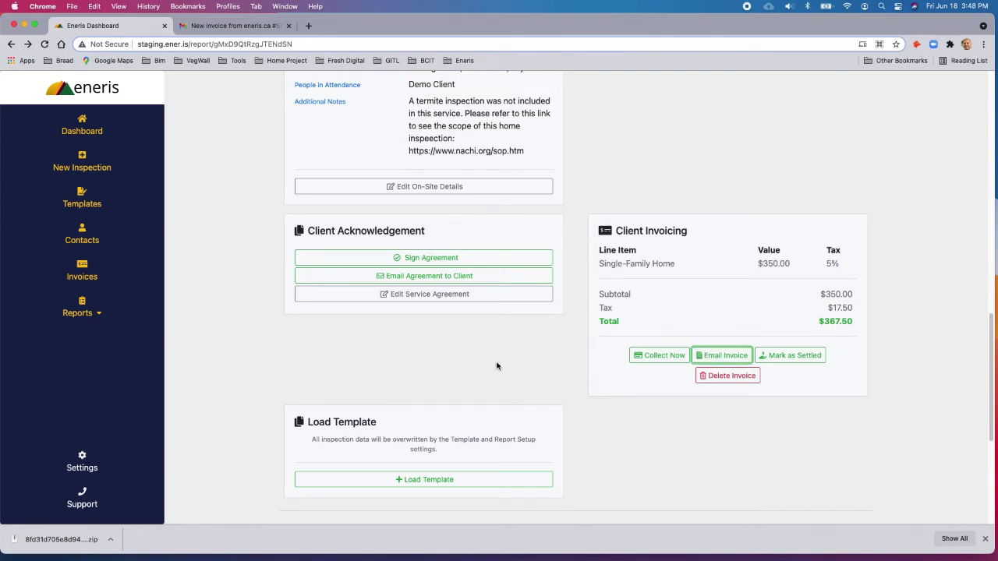
# Open the C$367.50 invoice email in Gmail and go to its Stripe payment page
pyautogui.click(214, 26)
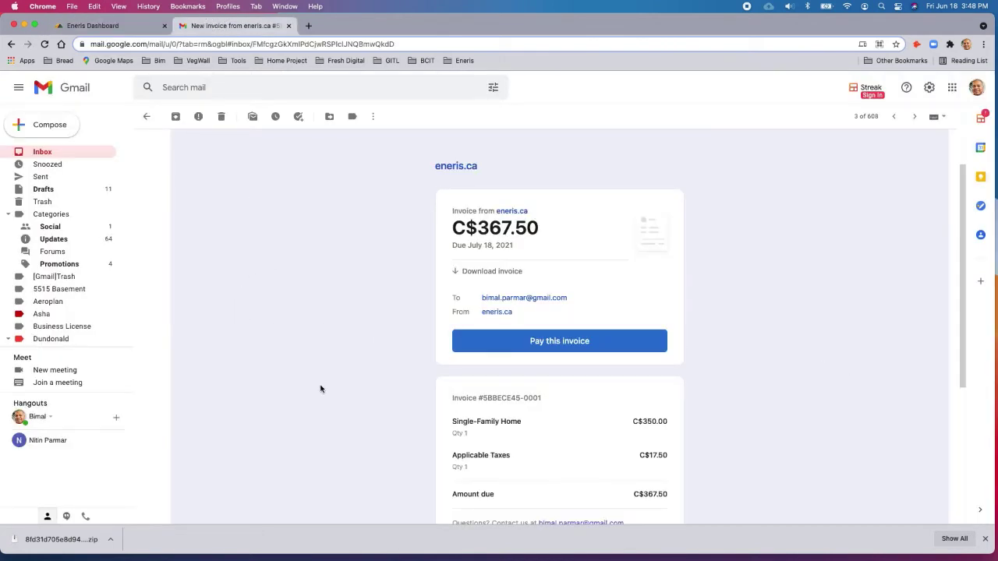
pyautogui.scroll(2, 320, 384)
pyautogui.scroll(-3, 320, 384)
pyautogui.scroll(-2, 319, 386)
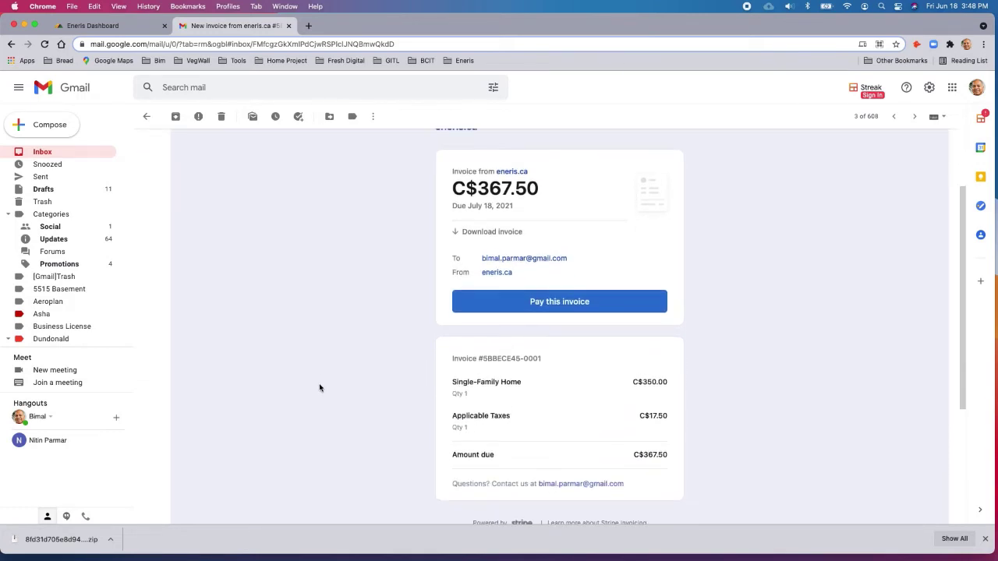
pyautogui.scroll(3, 810, 344)
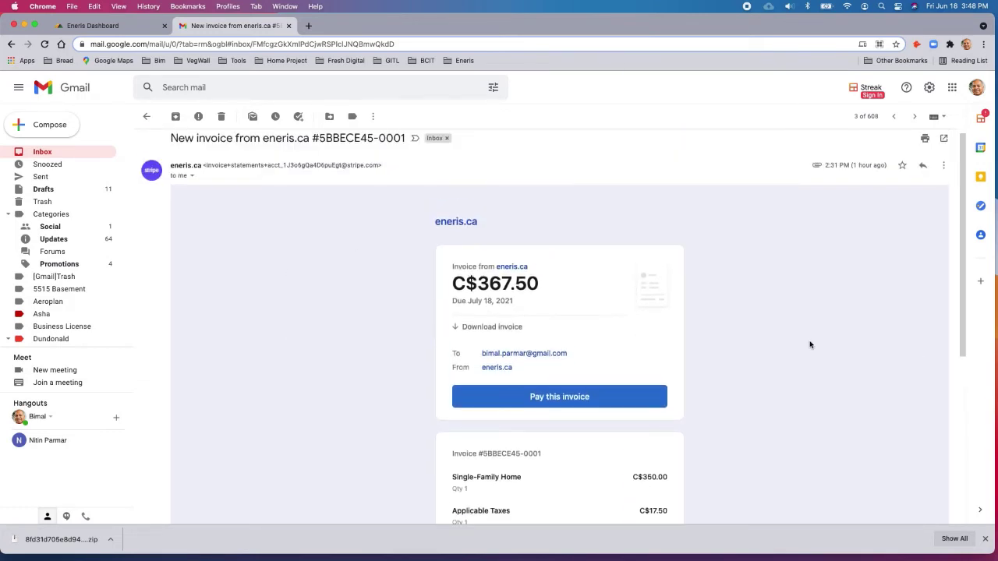
pyautogui.click(580, 397)
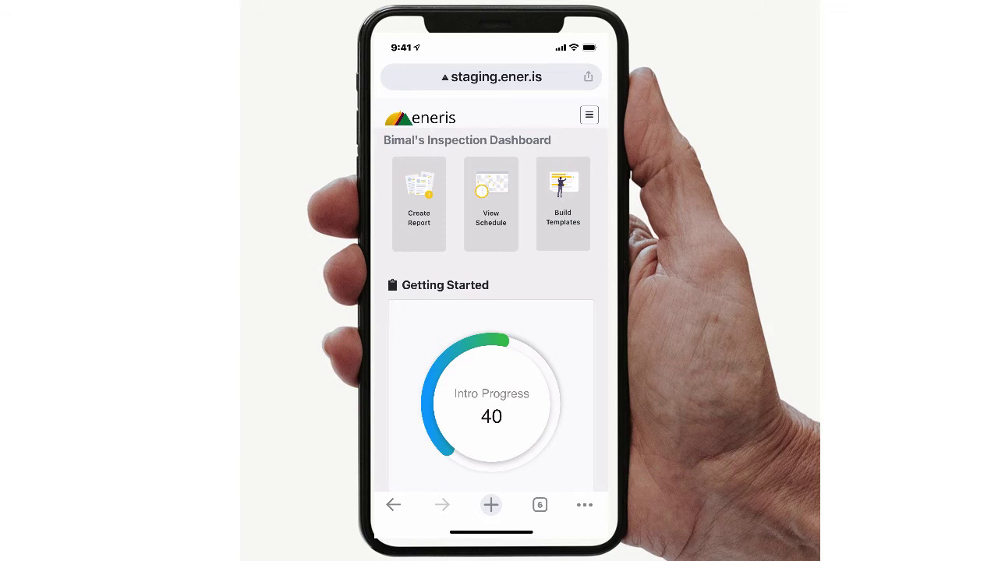
# Open the Demo Report on the phone dashboard and dismiss the report form intro
pyautogui.scroll(-3, 491, 312)
pyautogui.scroll(-8, 491, 312)
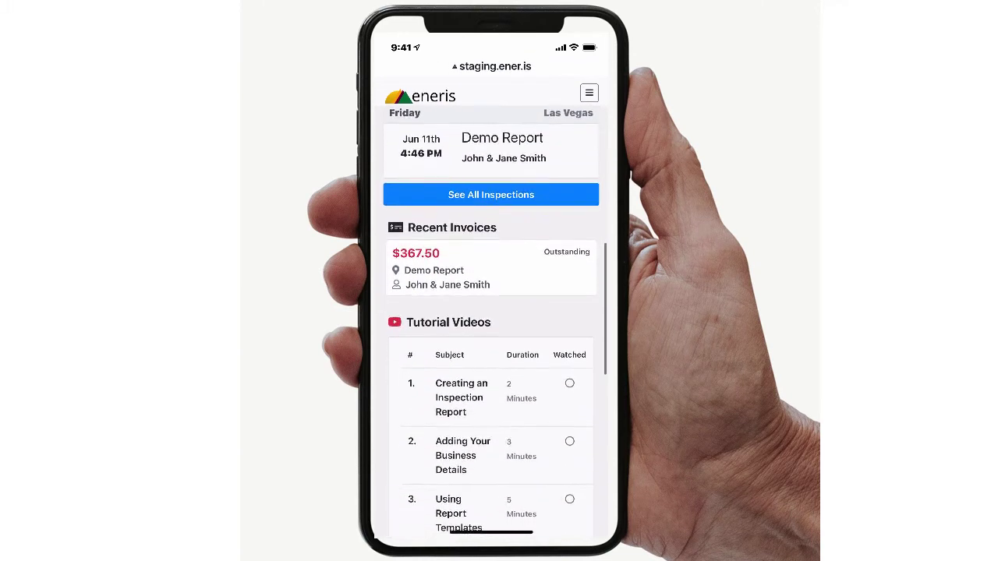
pyautogui.scroll(2, 491, 311)
pyautogui.click(502, 199)
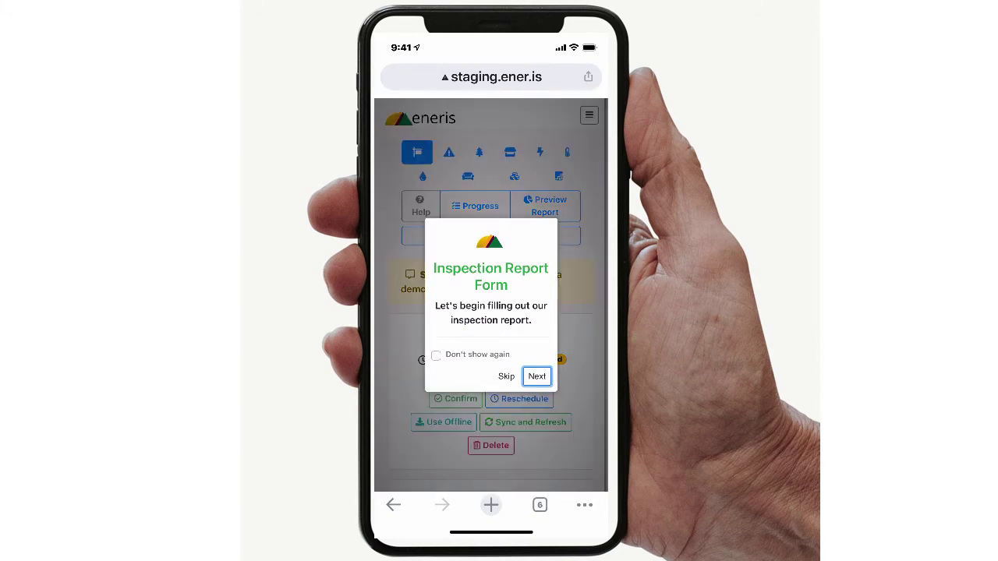
pyautogui.click(506, 376)
# Start the $367.50 card checkout with Collect Now under Client Invoicing
pyautogui.scroll(-3, 491, 312)
pyautogui.scroll(-8, 491, 312)
pyautogui.scroll(-10, 491, 312)
pyautogui.scroll(-10, 491, 311)
pyautogui.scroll(-3, 491, 312)
pyautogui.click(453, 443)
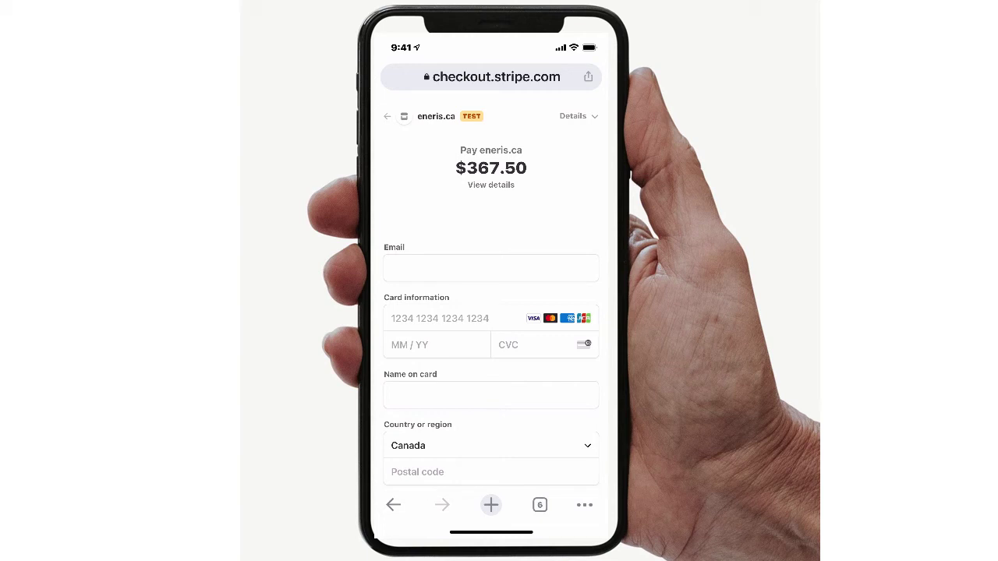
pyautogui.scroll(-2, 491, 296)
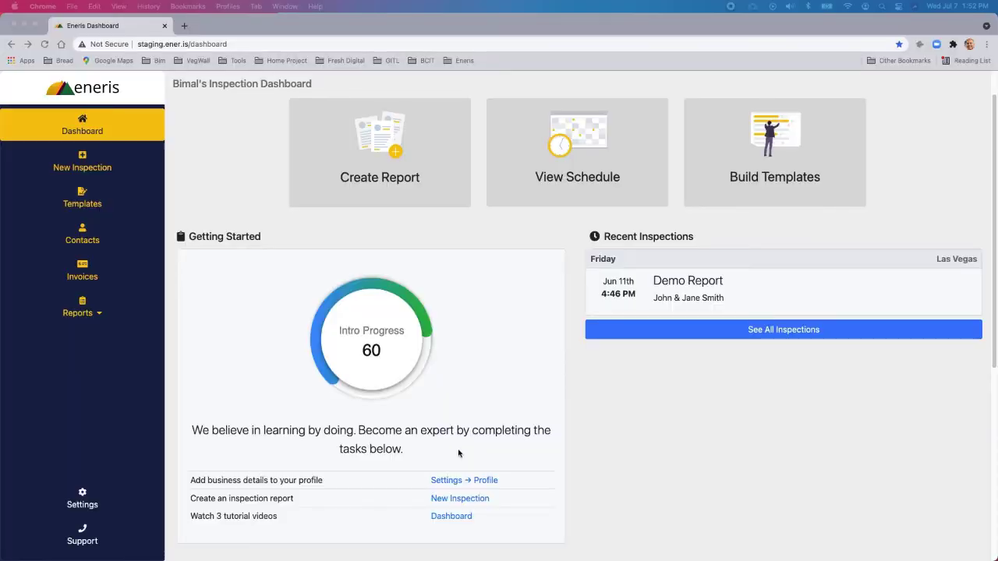
# Open the Demo Report from the sidebar's Reports list
pyautogui.click(84, 311)
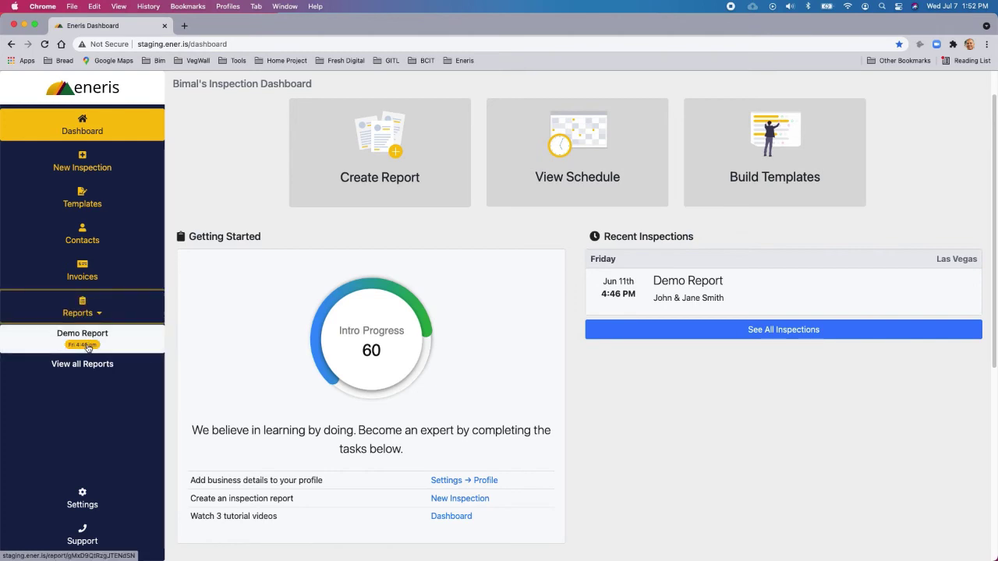
pyautogui.click(83, 342)
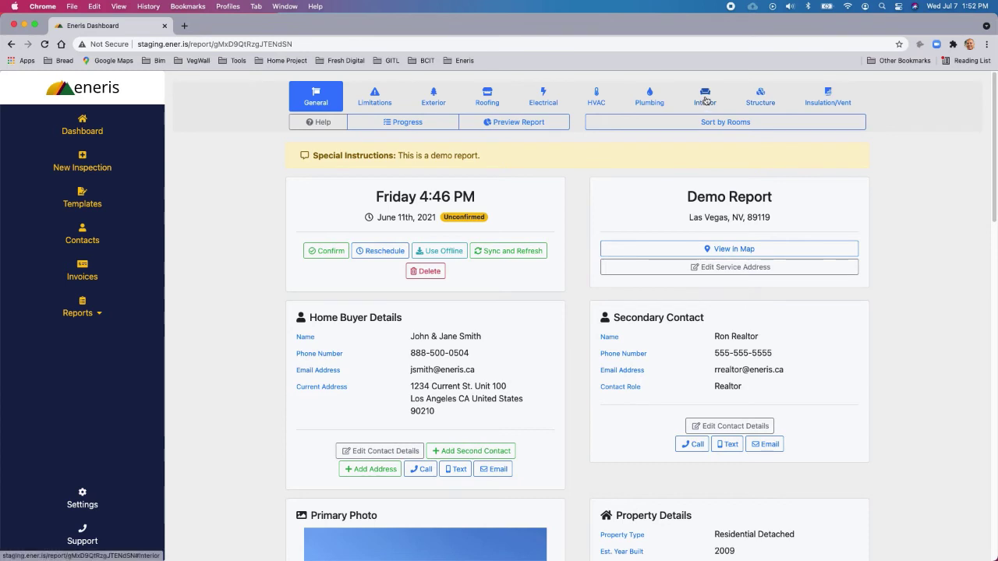
# Show the Demo Report's Interior checklist down to the Customize This List panel
pyautogui.click(705, 97)
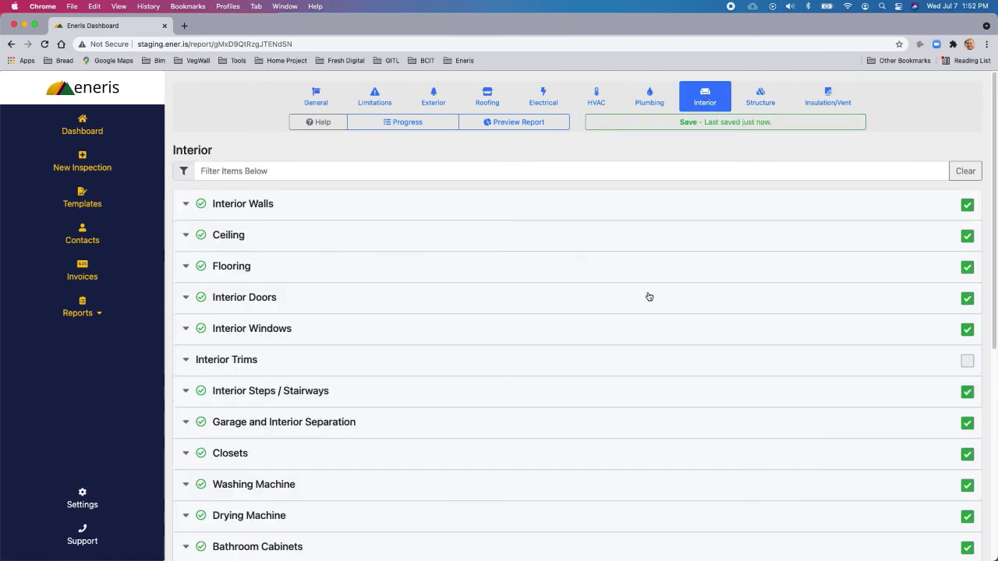
pyautogui.scroll(-5, 648, 297)
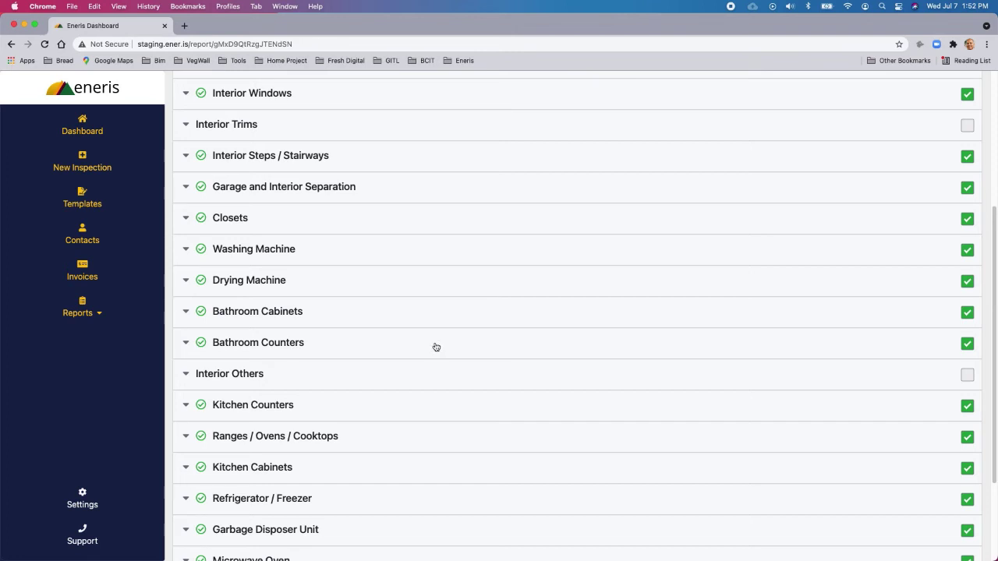
pyautogui.scroll(-2, 436, 347)
pyautogui.scroll(-1, 436, 347)
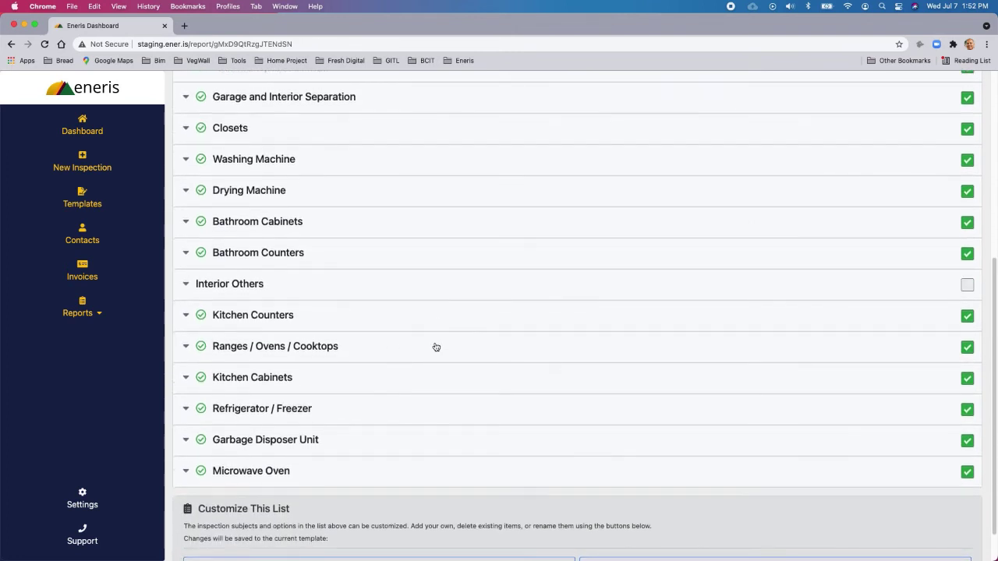
pyautogui.scroll(-1, 436, 347)
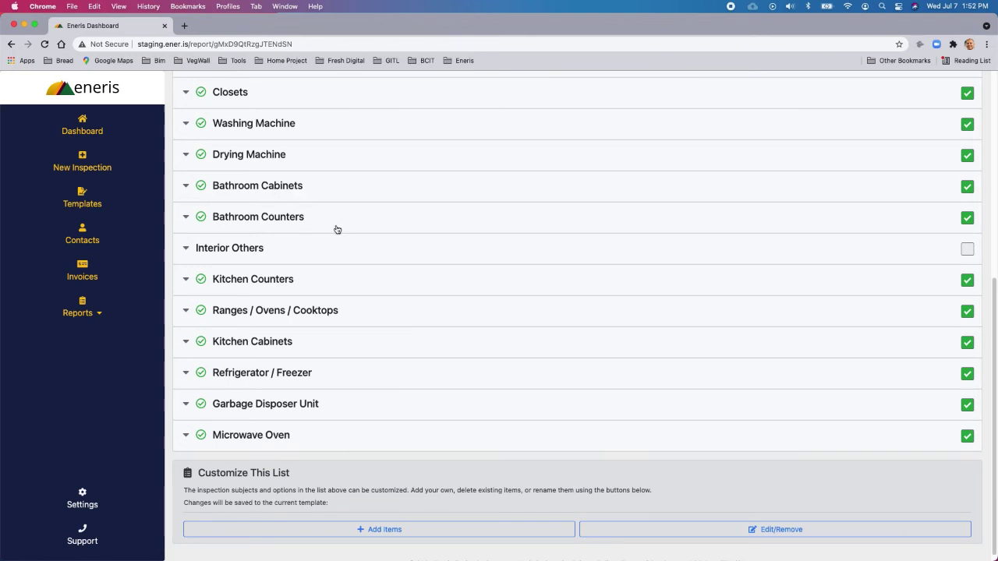
pyautogui.scroll(-1, 337, 229)
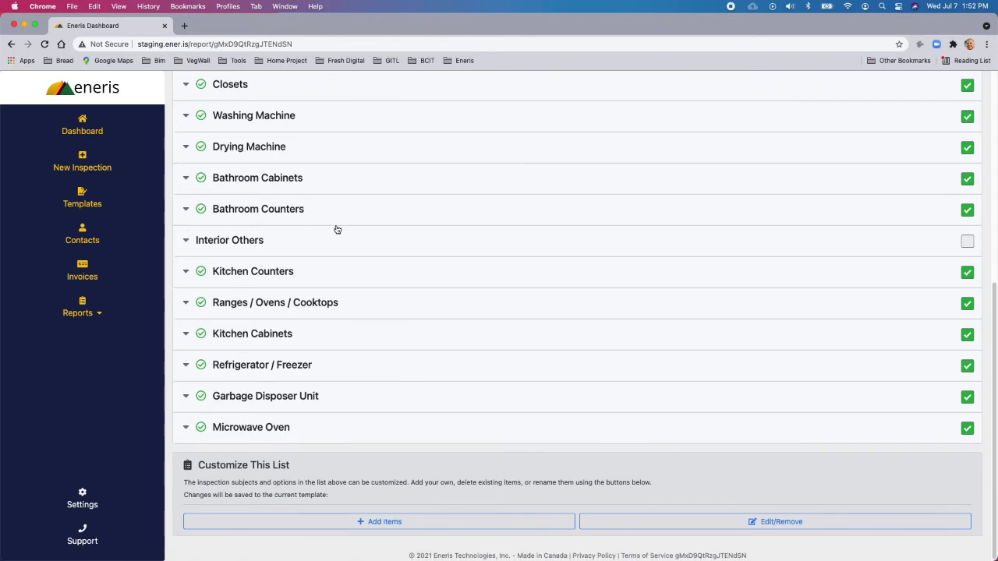
# Append a new 'Custom Interior Item' after Microwave Oven in the Interior checklist
pyautogui.click(377, 521)
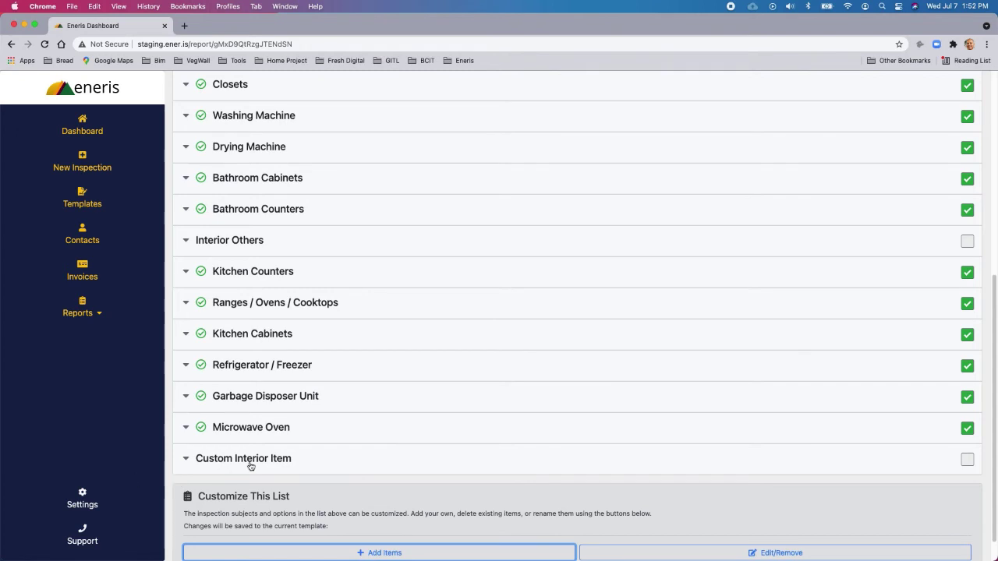
pyautogui.scroll(-1, 251, 467)
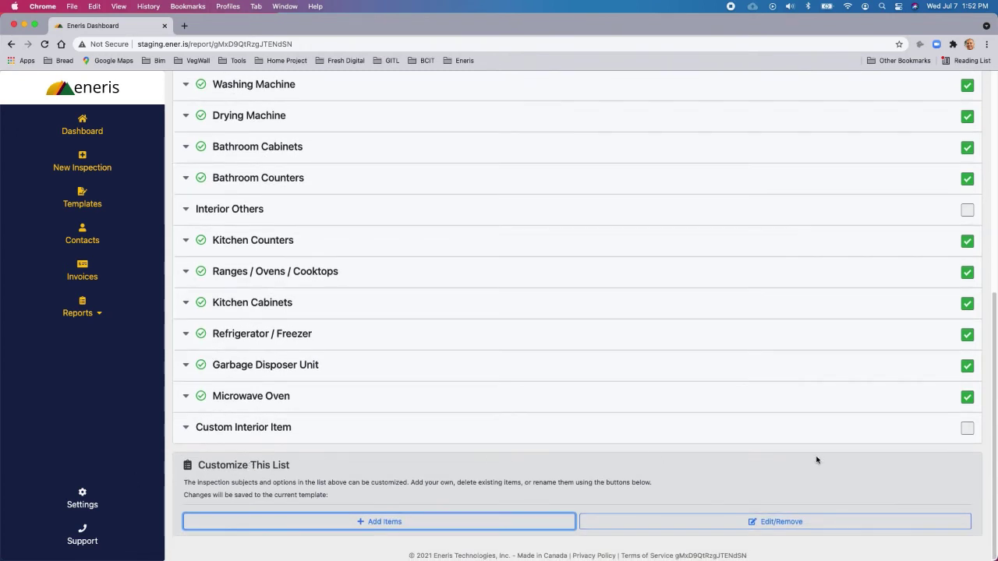
# Rename the Custom Interior Item to 'Bathroom Cabinets - Master Ensuite'
pyautogui.click(775, 523)
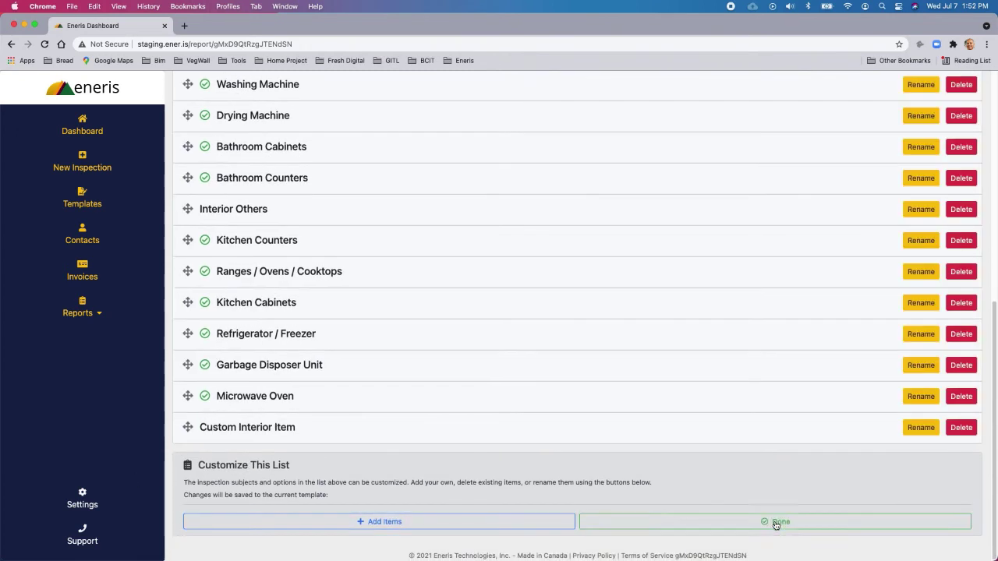
pyautogui.click(920, 427)
pyautogui.click(463, 137)
pyautogui.moveTo(463, 137); pyautogui.dragTo(327, 138)
pyautogui.write('B')
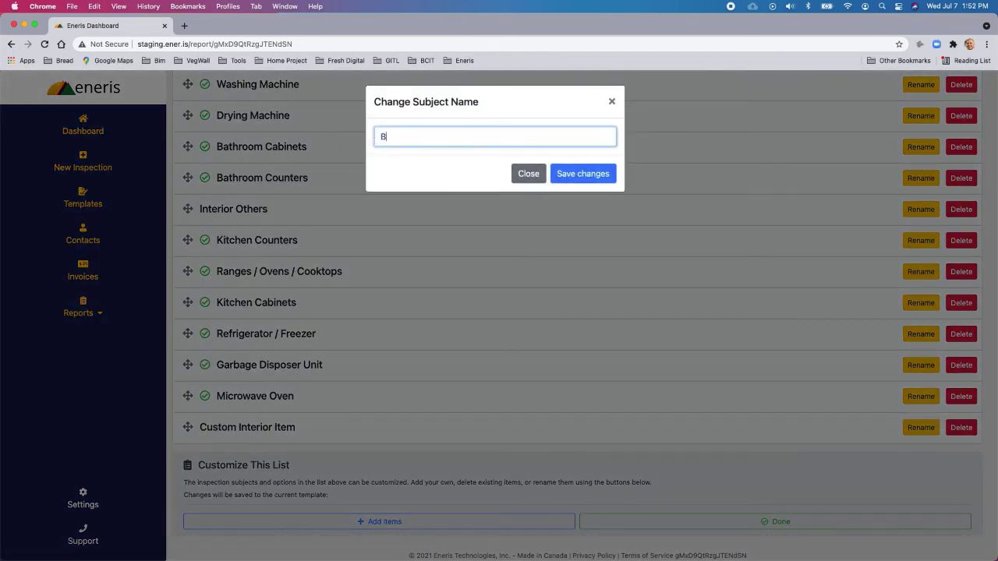
pyautogui.write('athroom Cabinets - Master Ensuite')
pyautogui.click(582, 176)
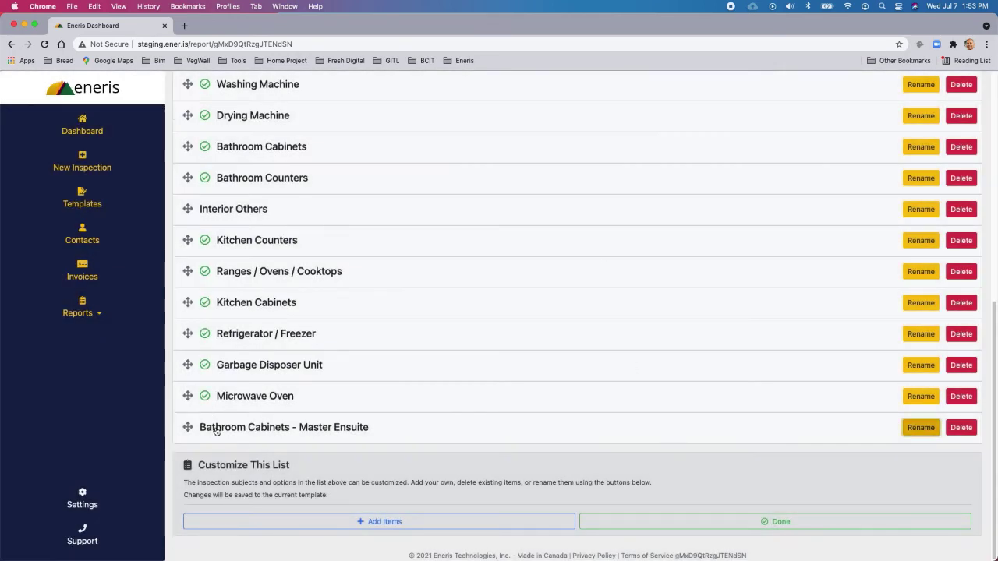
# Add another item and name it 'Bathroom Counters - Master Ensuite'
pyautogui.click(353, 522)
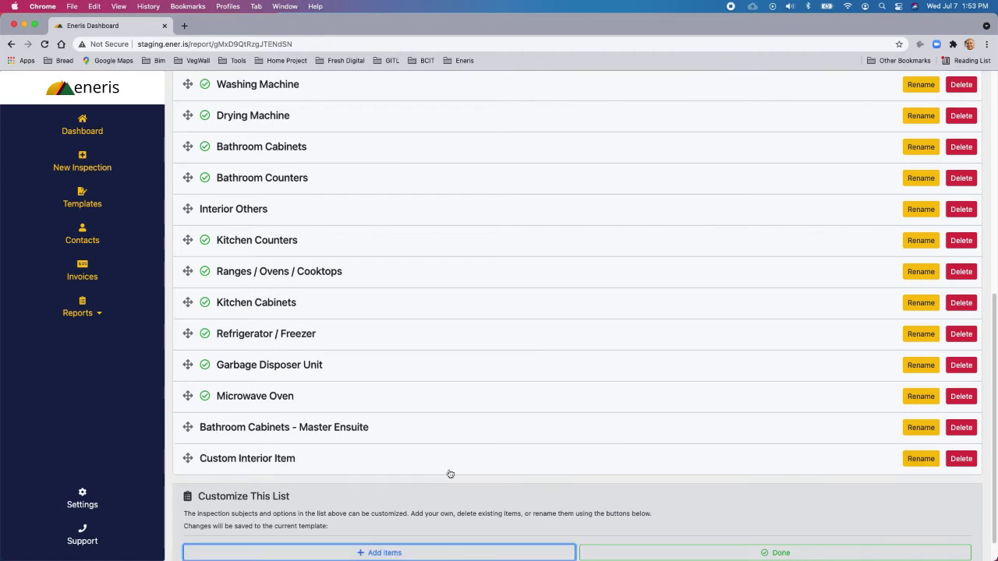
pyautogui.click(920, 458)
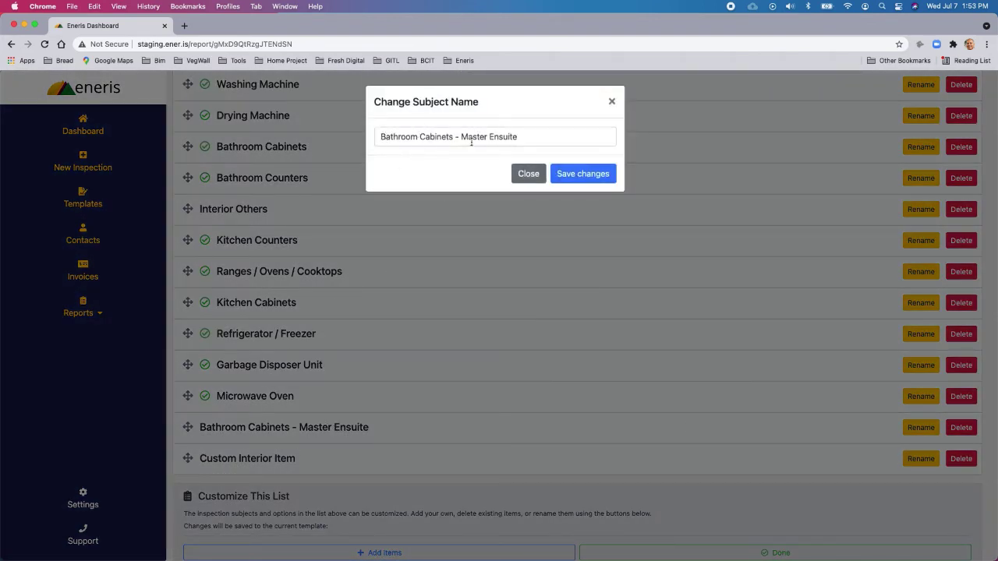
pyautogui.moveTo(423, 137); pyautogui.dragTo(450, 138)
pyautogui.write('ounters')
pyautogui.click(581, 175)
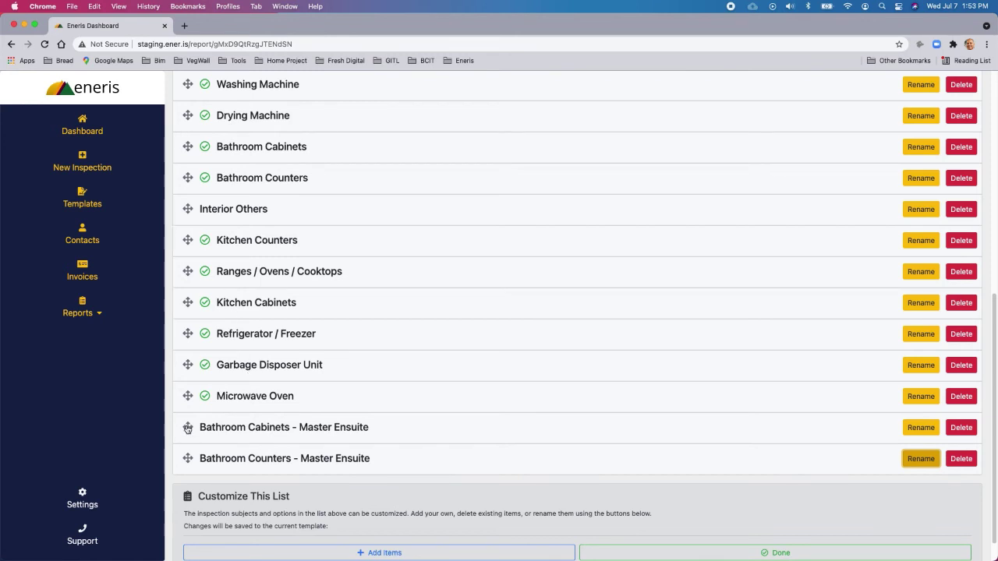
# Move each Master Ensuite item directly below Bathroom Cabinets and Bathroom Counters
pyautogui.moveTo(187, 428); pyautogui.dragTo(188, 177)
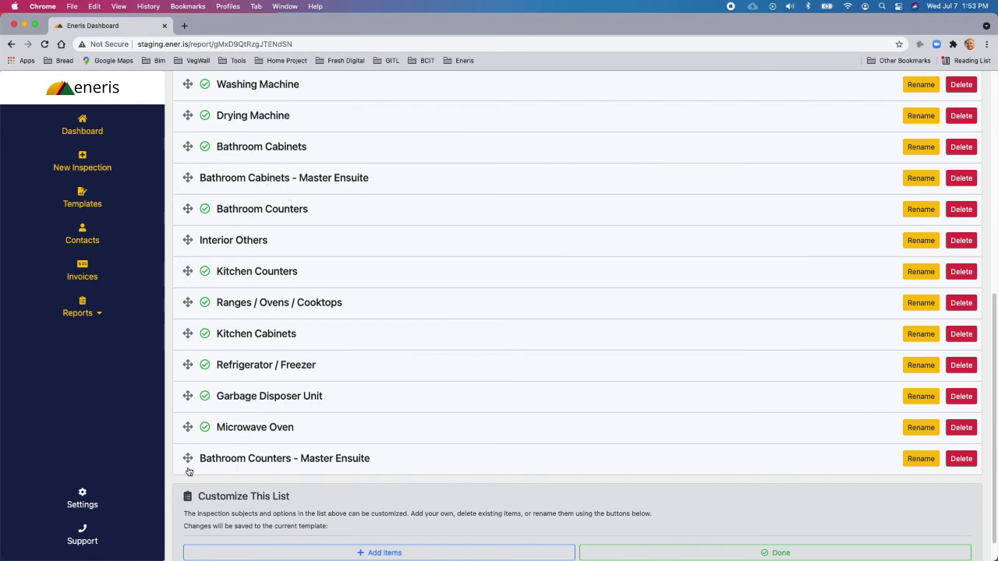
pyautogui.moveTo(187, 458); pyautogui.dragTo(187, 242)
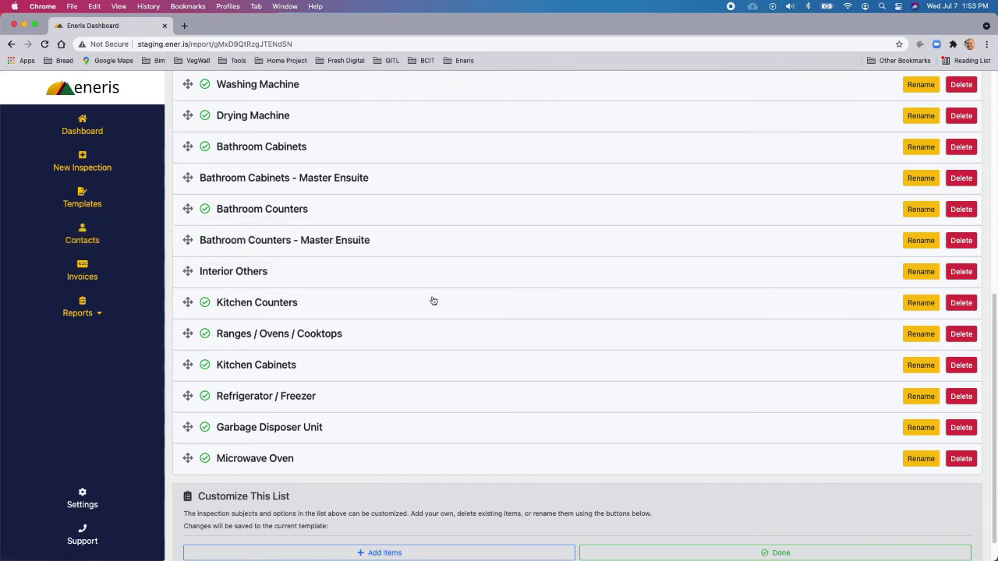
pyautogui.scroll(-1, 439, 318)
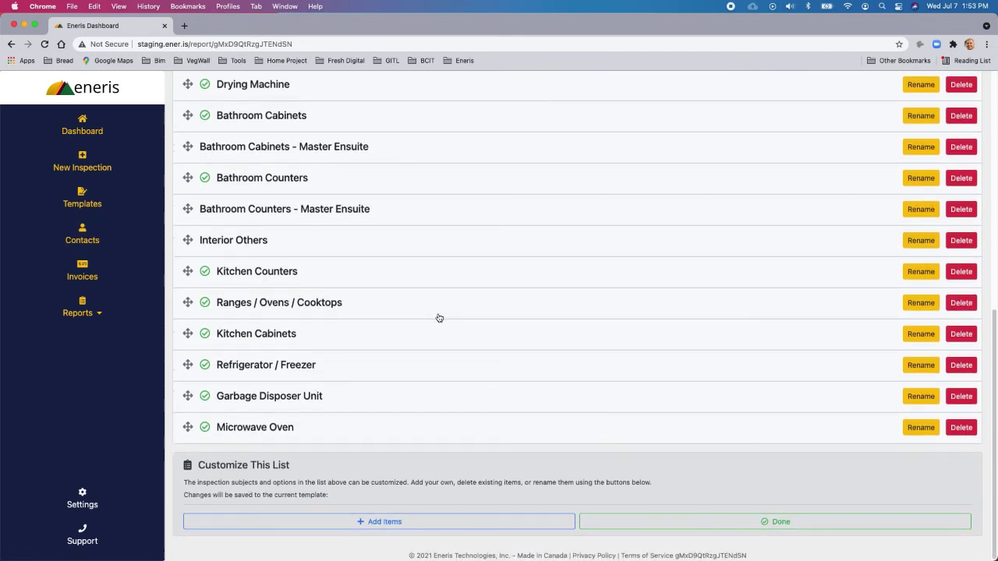
# Finish editing the Interior list and save the report changes
pyautogui.click(786, 522)
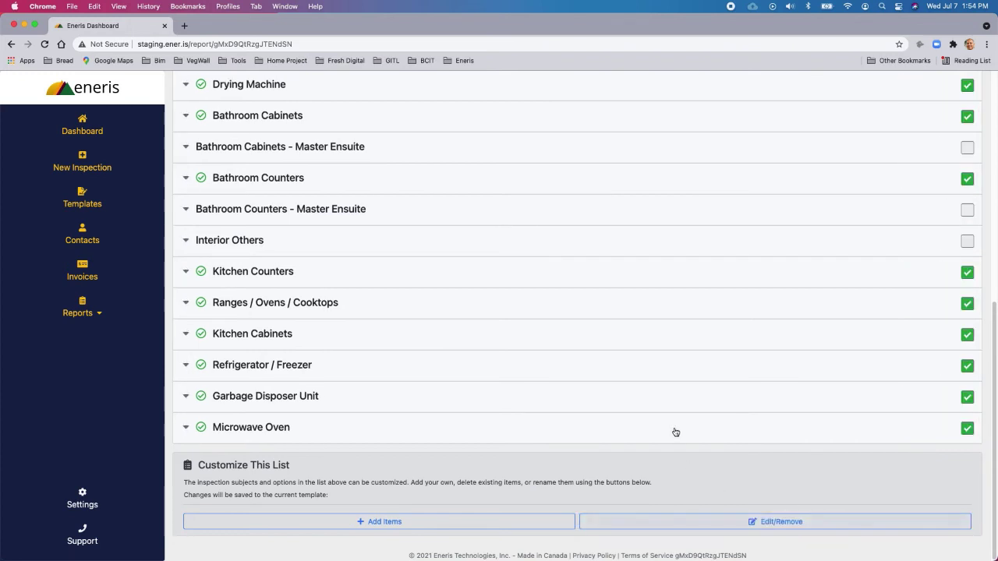
pyautogui.scroll(5, 675, 432)
pyautogui.scroll(8, 675, 432)
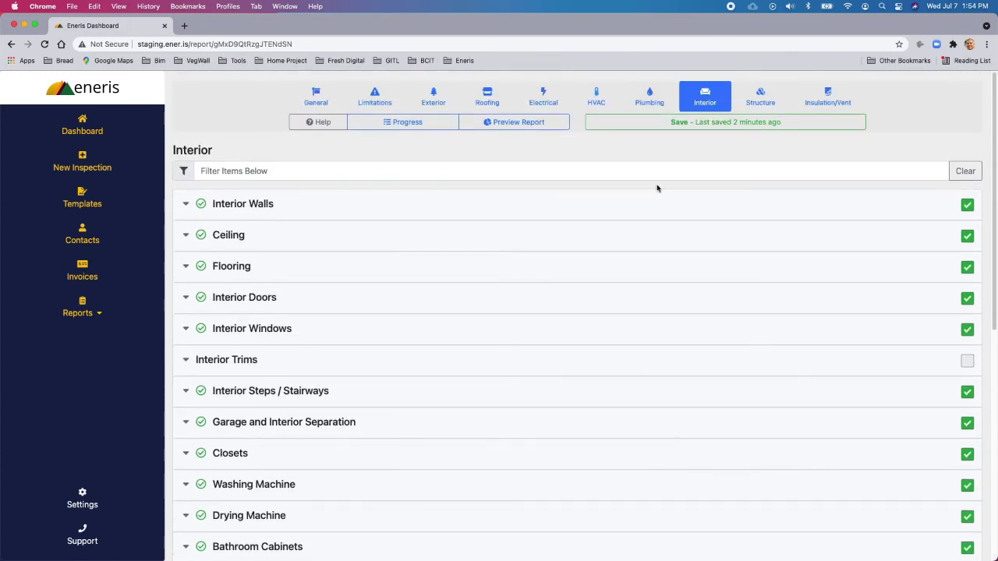
pyautogui.click(736, 123)
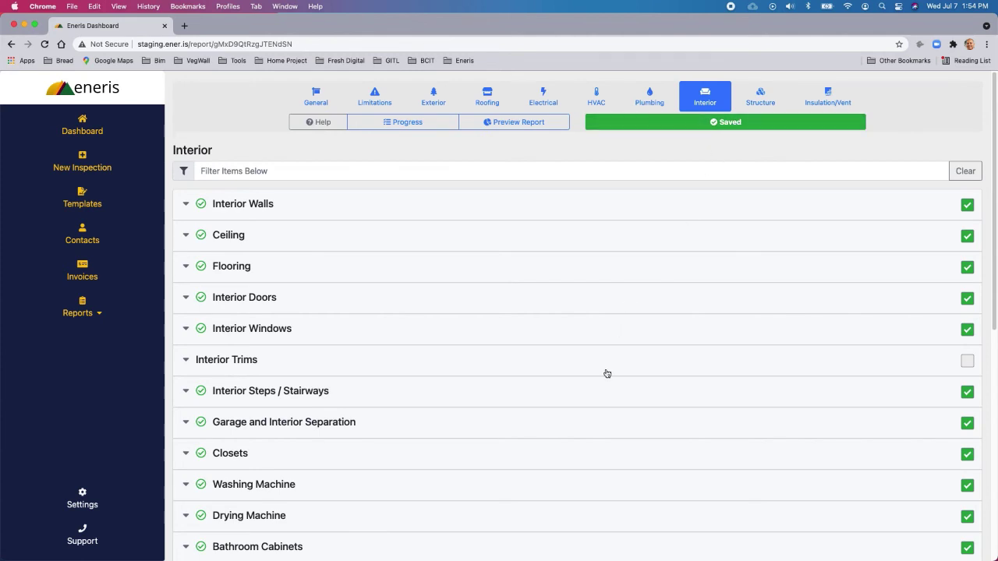
# Mark both Master Ensuite cabinet and counter items as inspected
pyautogui.scroll(-5, 557, 449)
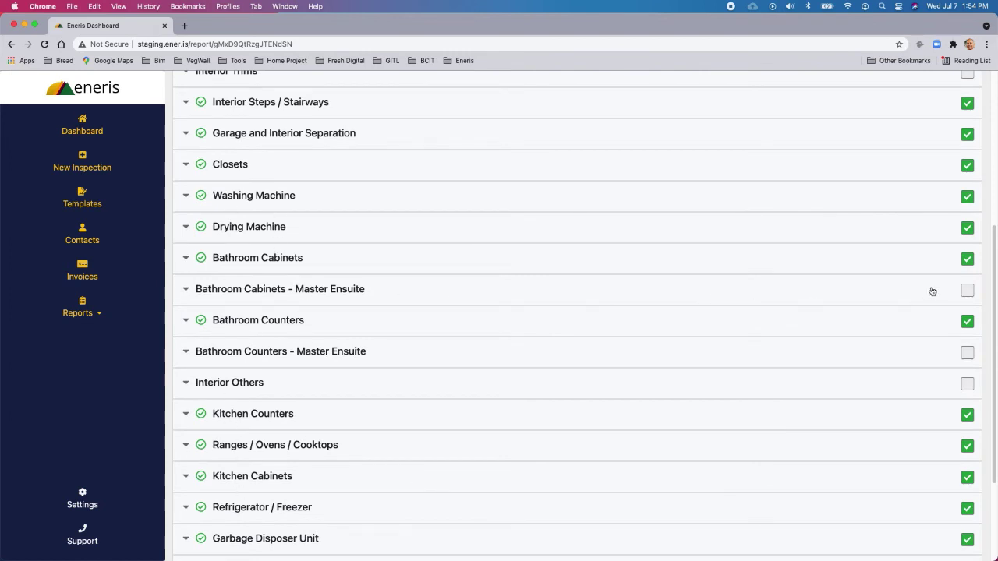
pyautogui.click(967, 290)
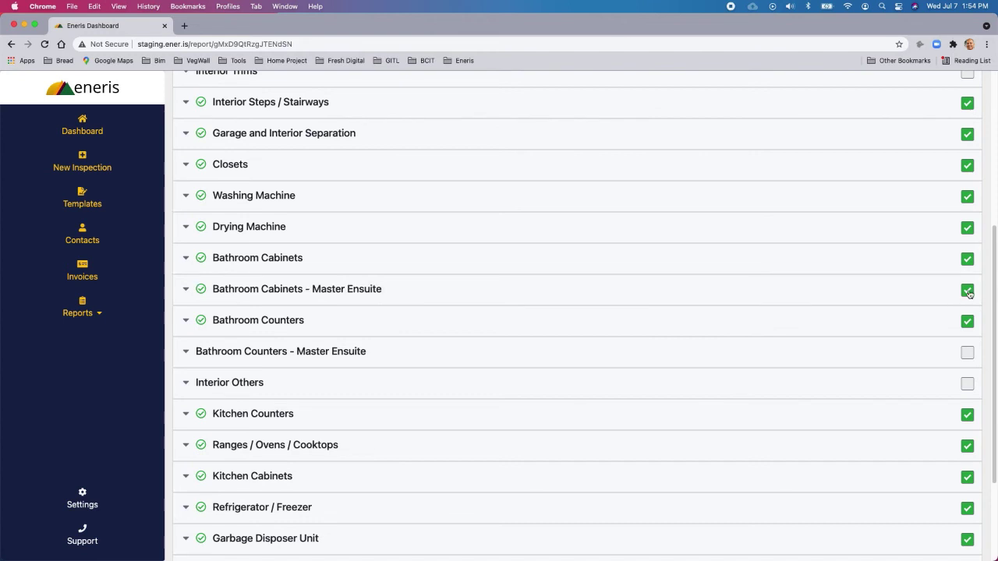
pyautogui.click(967, 353)
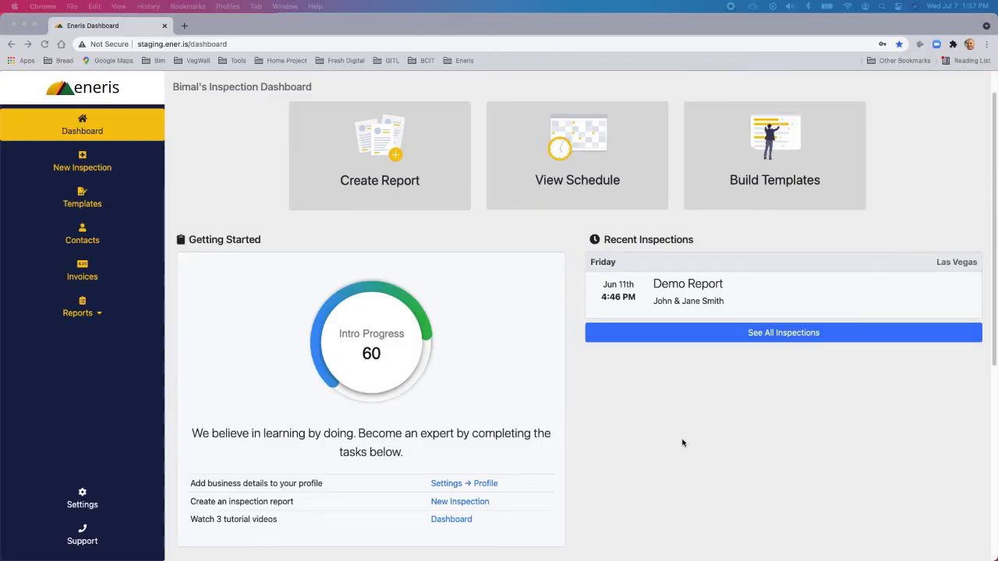
# Go to Report Setup in the account settings and scroll to the recommended actions
pyautogui.click(84, 492)
pyautogui.click(84, 493)
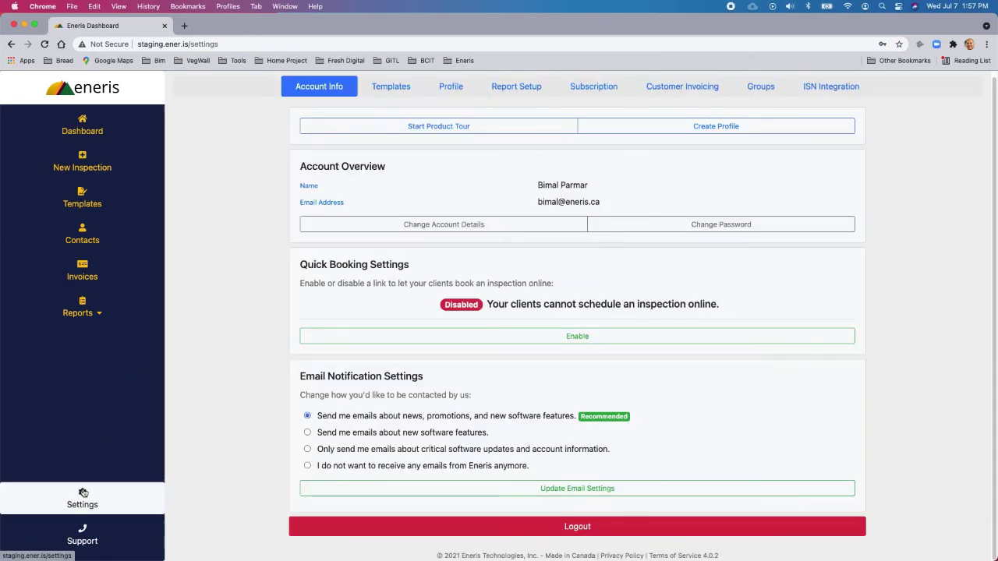
pyautogui.click(524, 88)
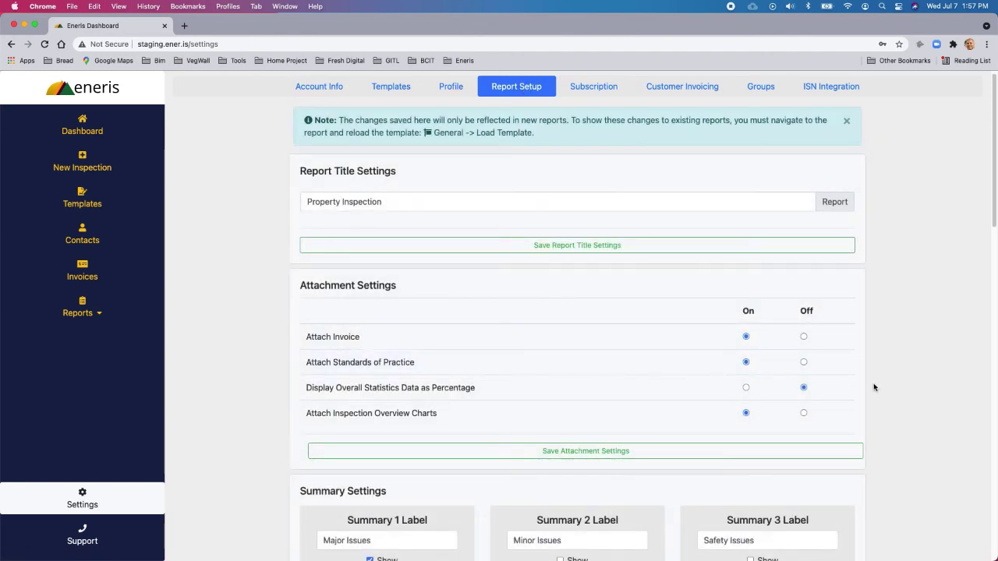
pyautogui.scroll(-5, 873, 387)
pyautogui.scroll(-5, 873, 387)
pyautogui.scroll(-8, 873, 387)
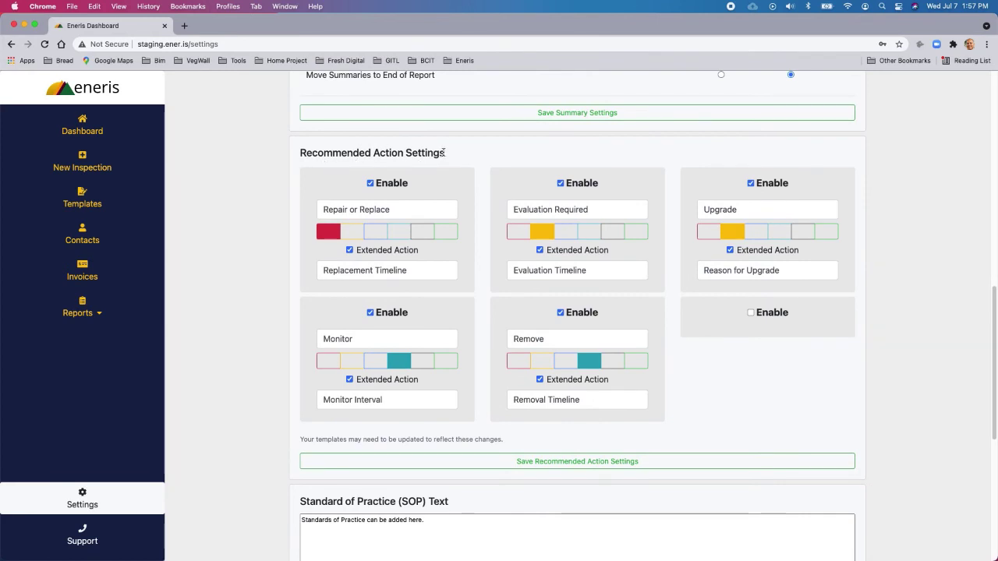
# Enable a sixth action, Maintenance Required, with extended action Maintenance Timeline, and save
pyautogui.click(751, 313)
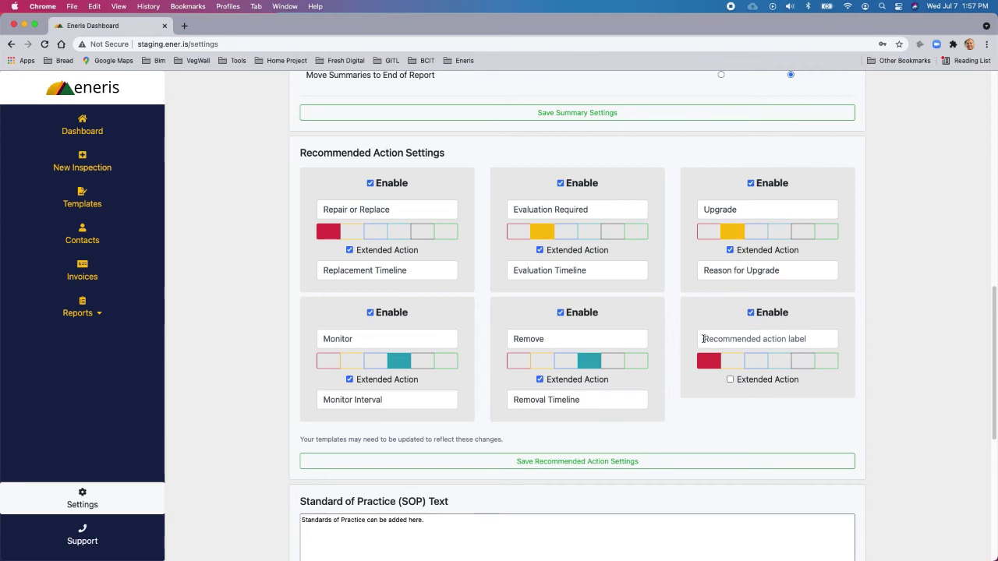
pyautogui.click(703, 338)
pyautogui.click(776, 363)
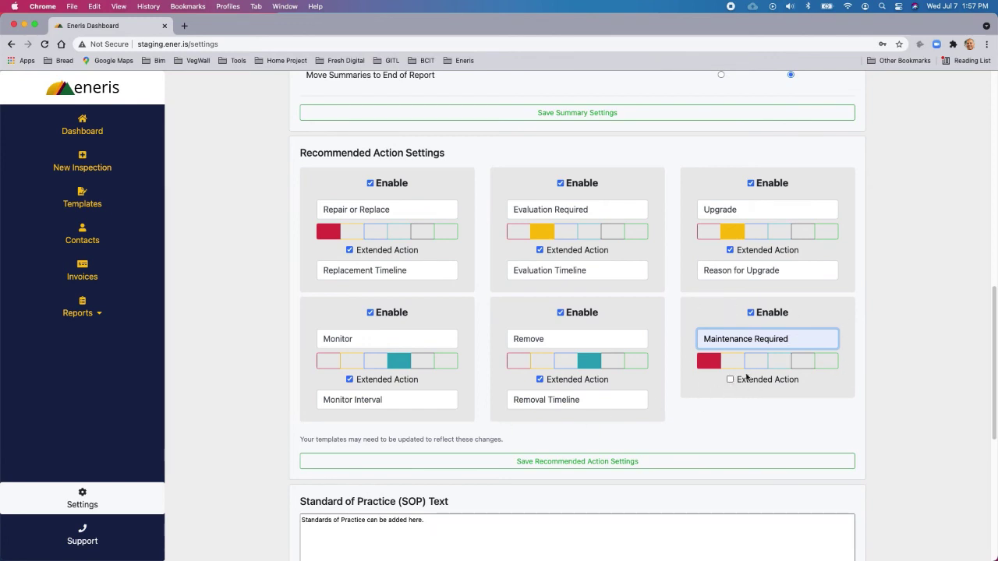
pyautogui.click(730, 380)
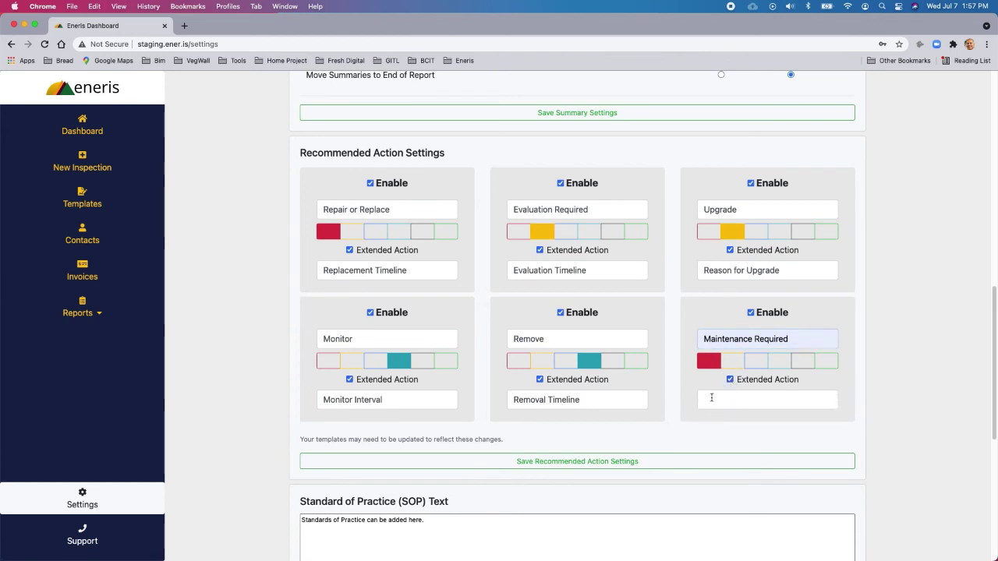
pyautogui.click(708, 399)
pyautogui.click(738, 425)
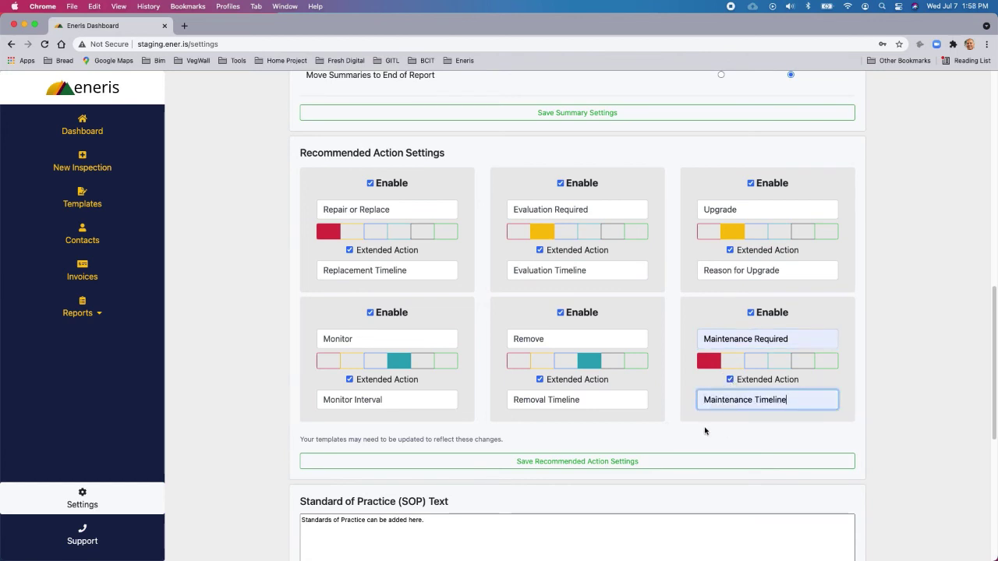
pyautogui.click(579, 461)
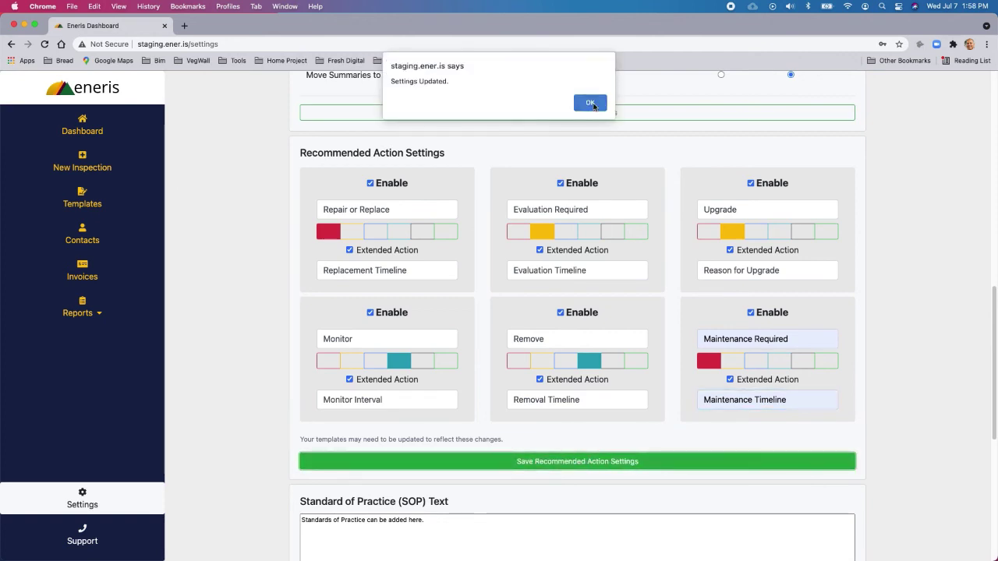
pyautogui.click(591, 103)
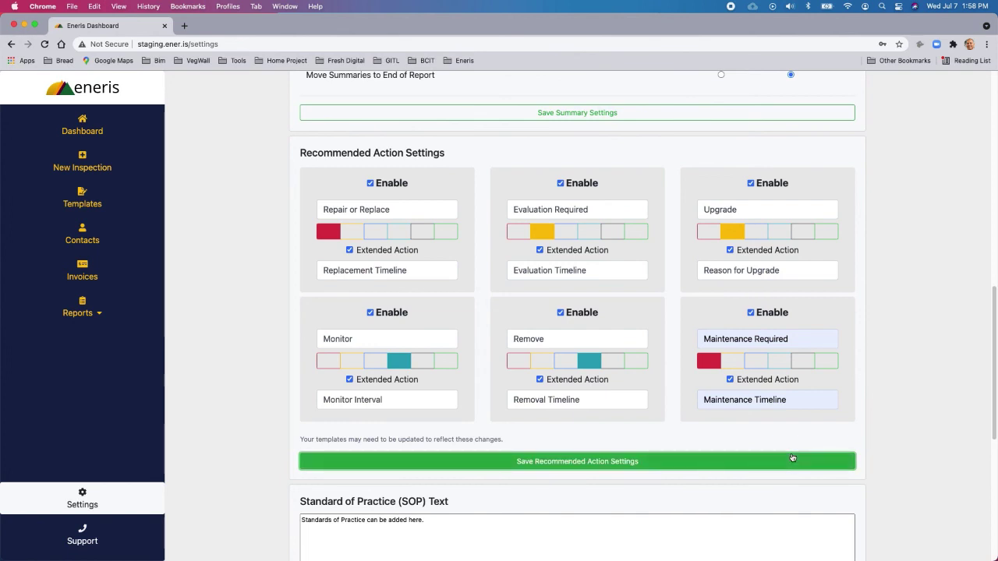
# Scroll back to the top of the inspection dashboard
pyautogui.scroll(1, 899, 452)
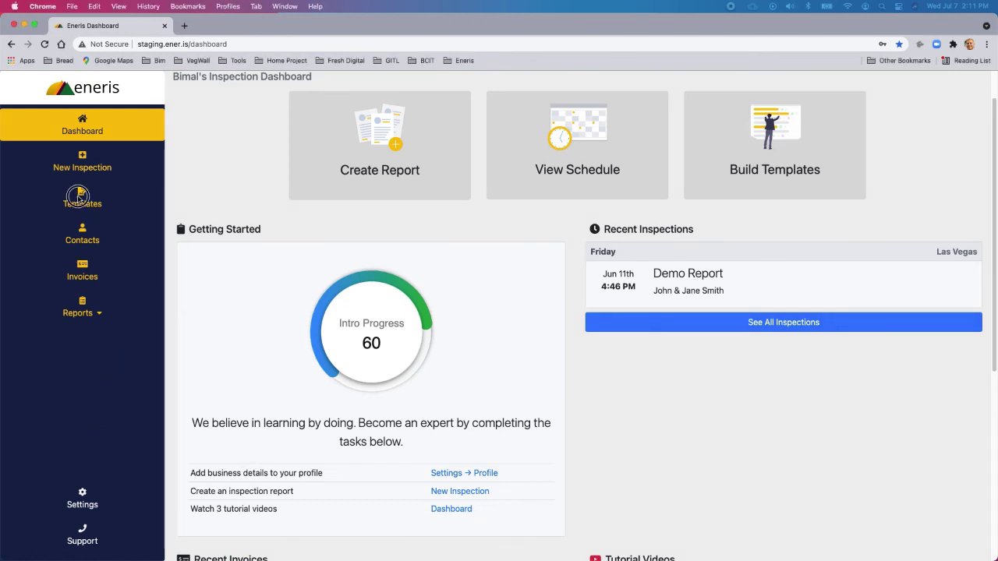
# Open the Eneris Template for editing on its Exterior inspection items
pyautogui.click(81, 199)
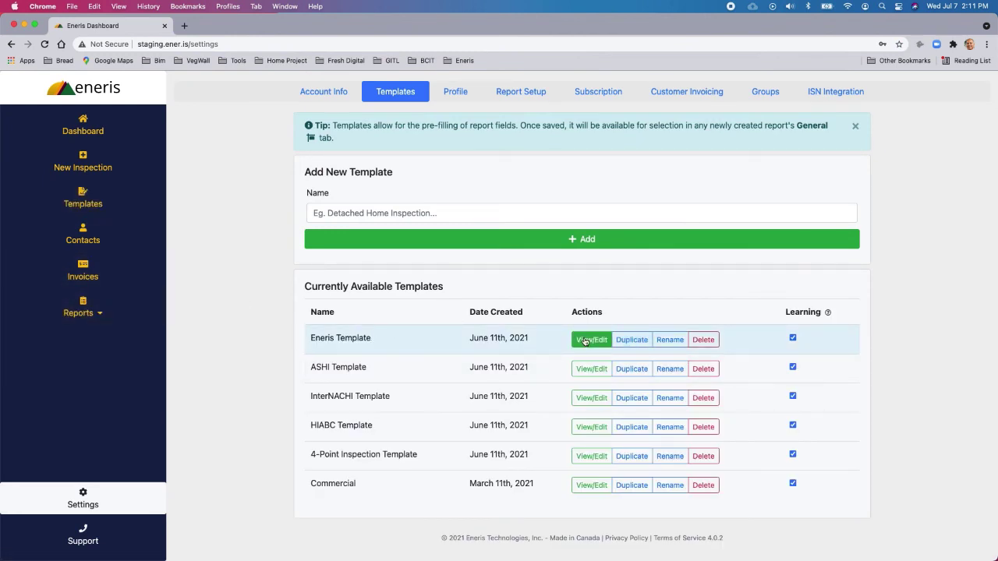
pyautogui.click(584, 340)
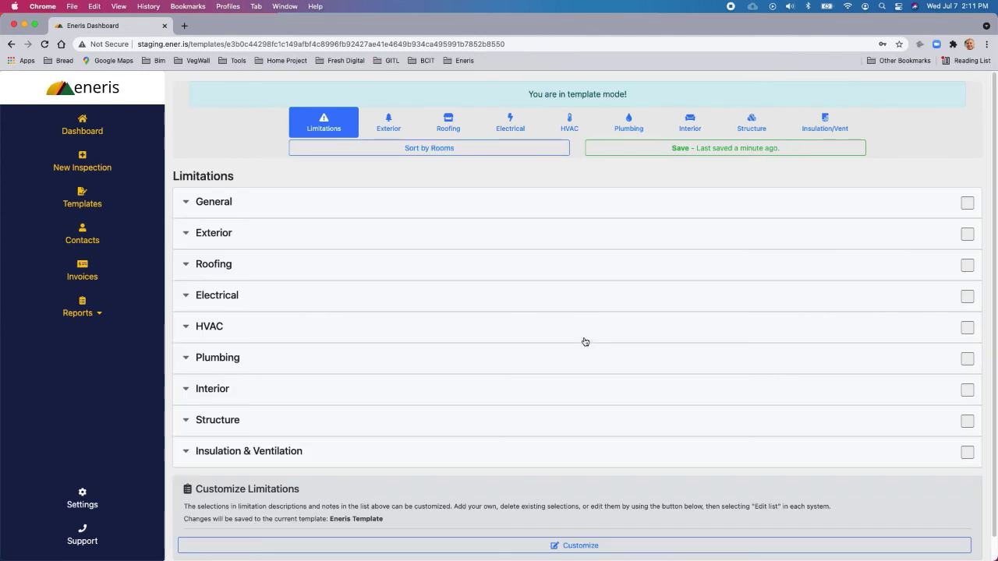
pyautogui.click(392, 124)
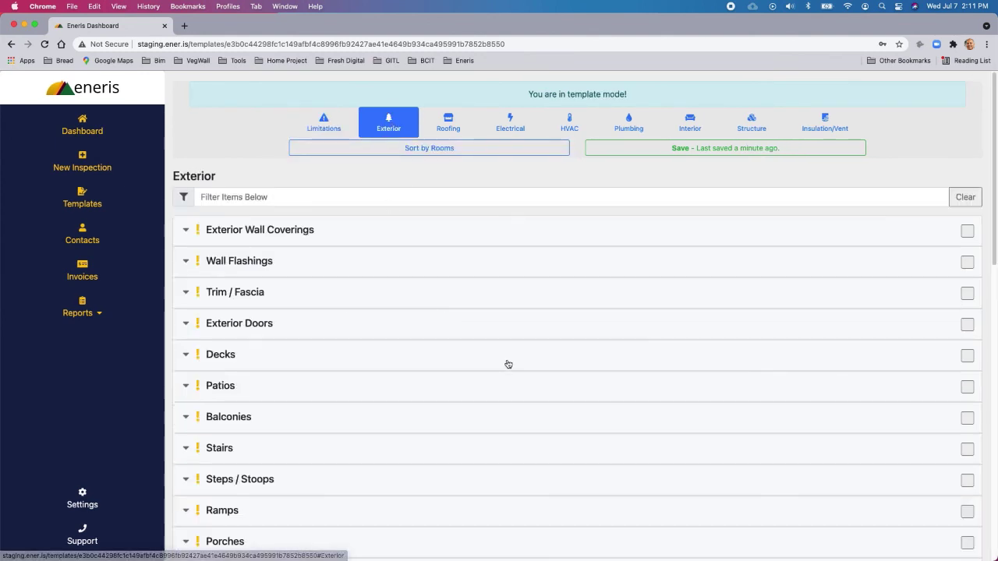
# Expand Vegetation and review its preset Condition comment options
pyautogui.scroll(-5, 507, 364)
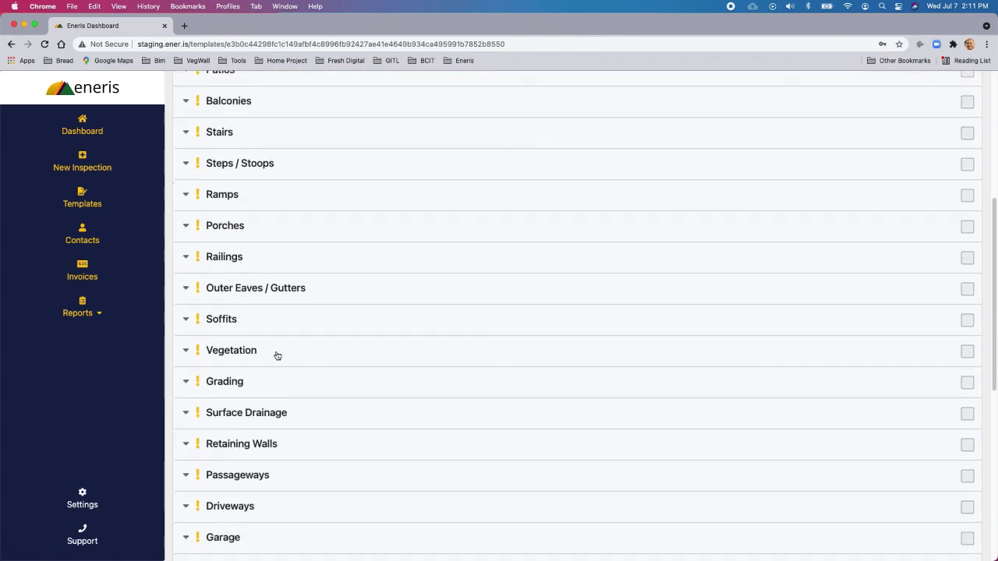
pyautogui.click(192, 352)
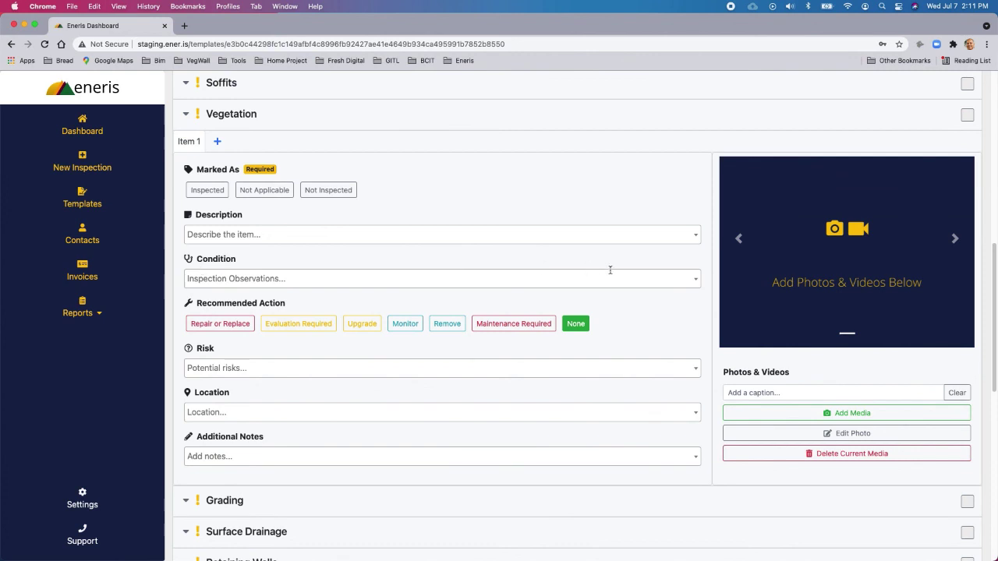
pyautogui.click(695, 280)
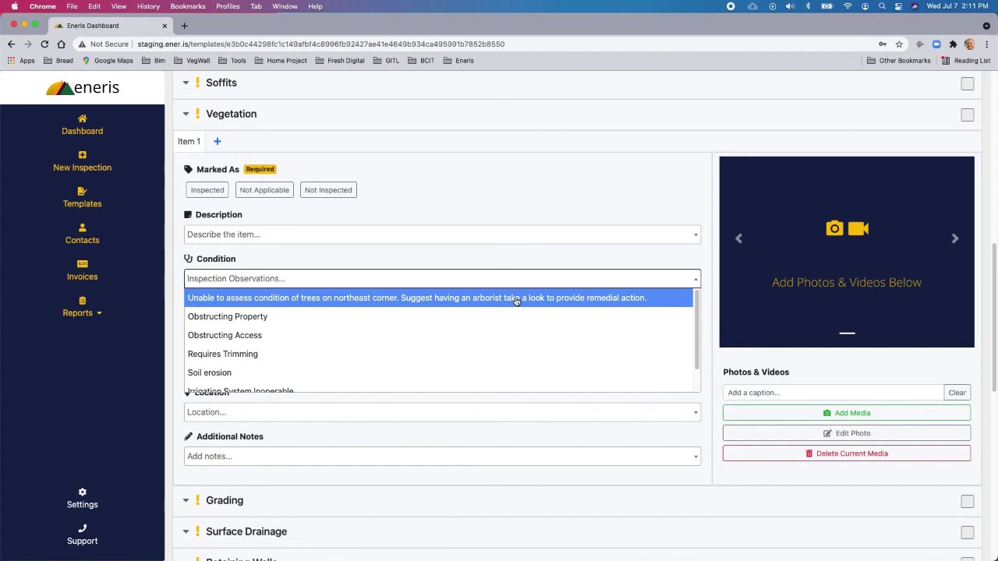
pyautogui.click(524, 263)
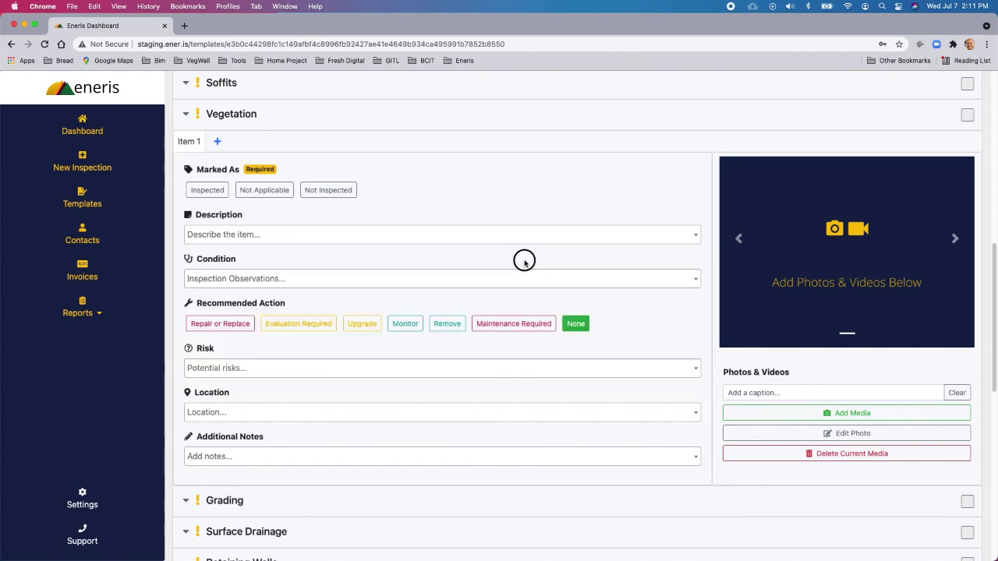
pyautogui.scroll(-10, 525, 263)
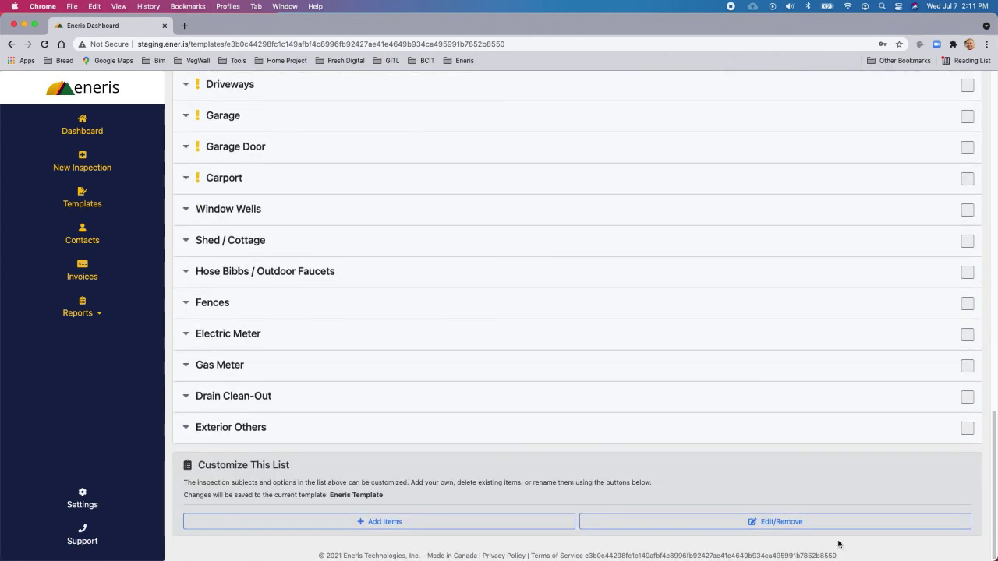
# Delete the long tree-assessment comment from the Vegetation condition list
pyautogui.click(796, 523)
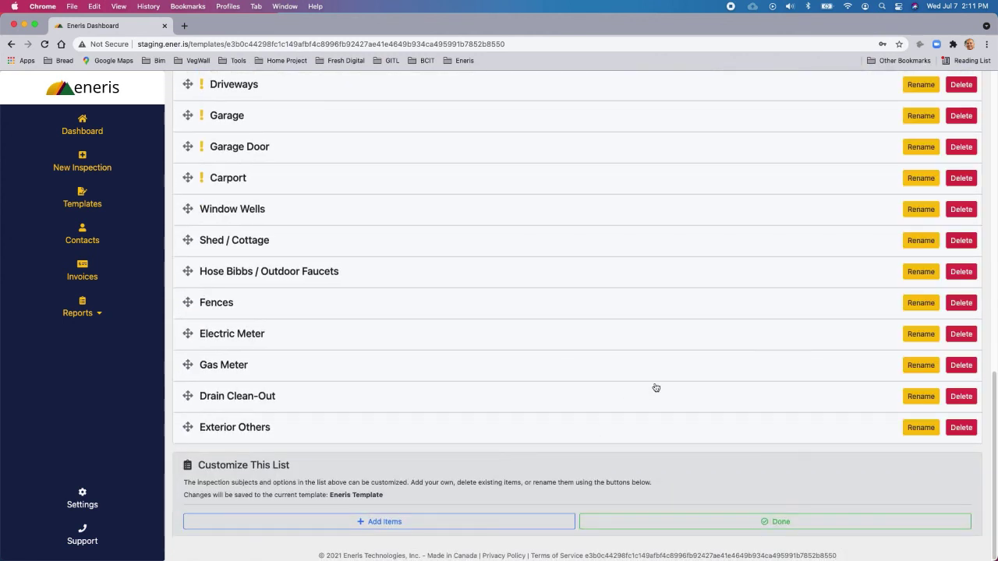
pyautogui.scroll(5, 661, 394)
pyautogui.scroll(4, 662, 395)
pyautogui.click(343, 248)
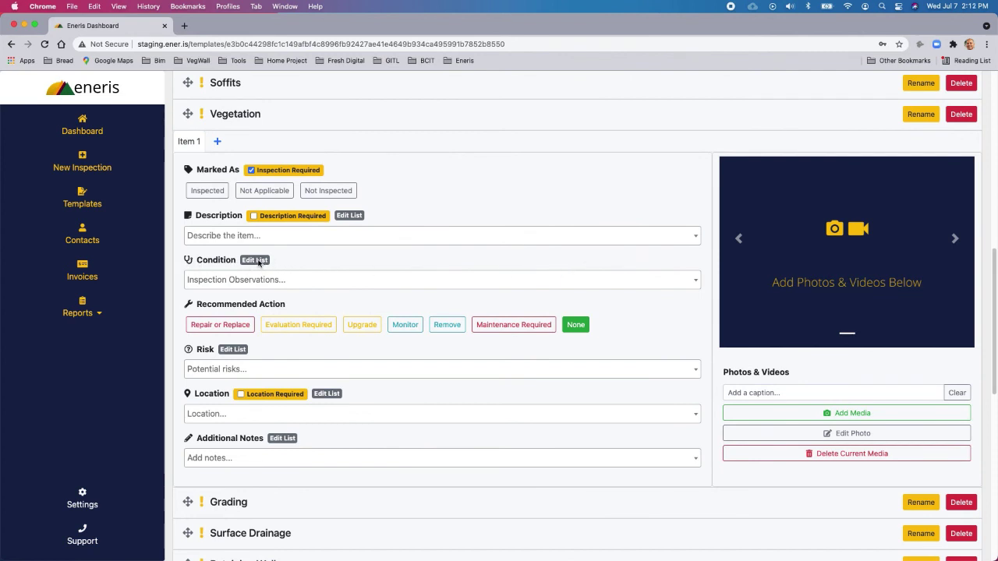
pyautogui.click(258, 262)
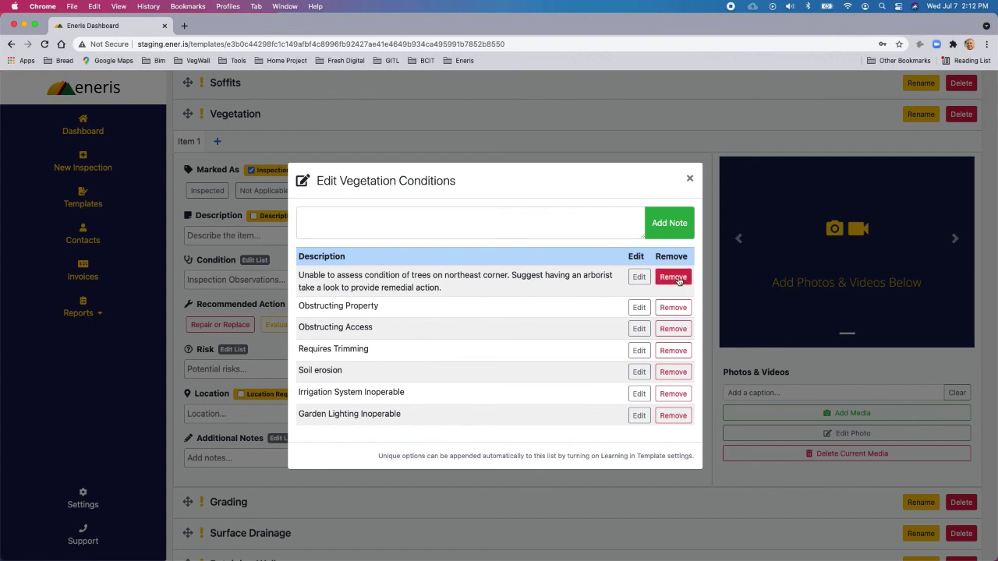
pyautogui.click(677, 279)
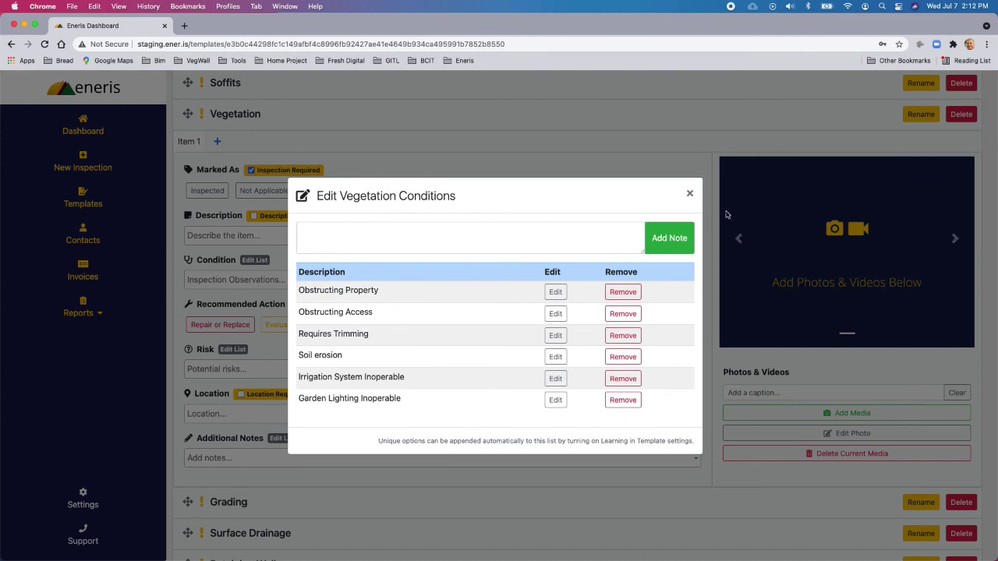
pyautogui.click(689, 196)
pyautogui.click(689, 194)
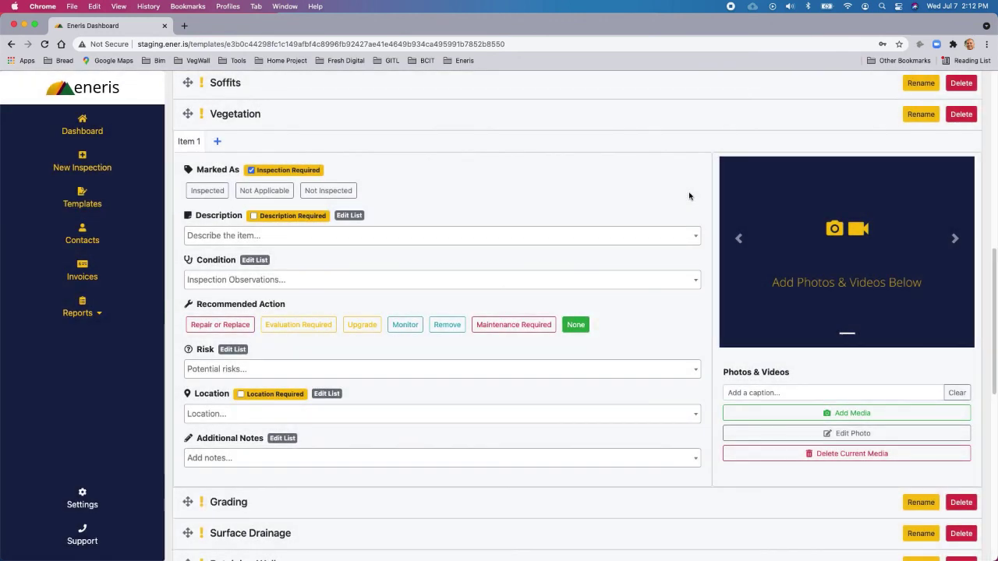
# Finish customizing, save the Eneris Template, and go back to the dashboard
pyautogui.scroll(10, 682, 201)
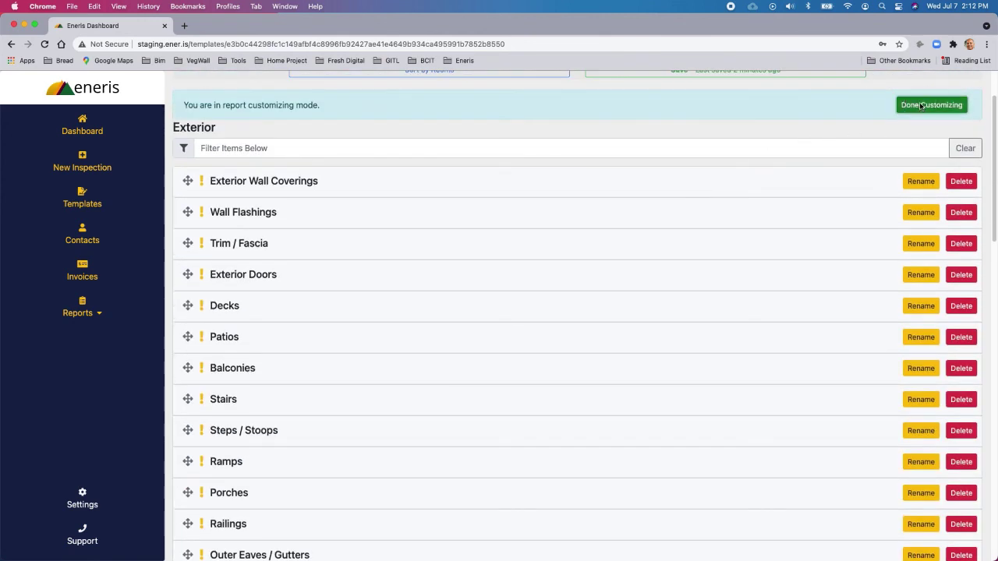
pyautogui.click(922, 114)
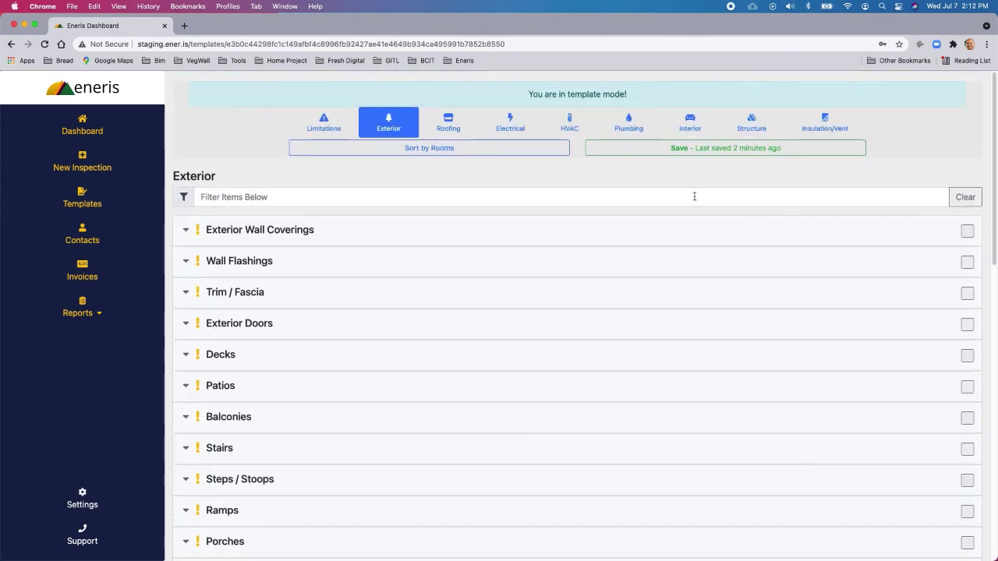
pyautogui.click(713, 149)
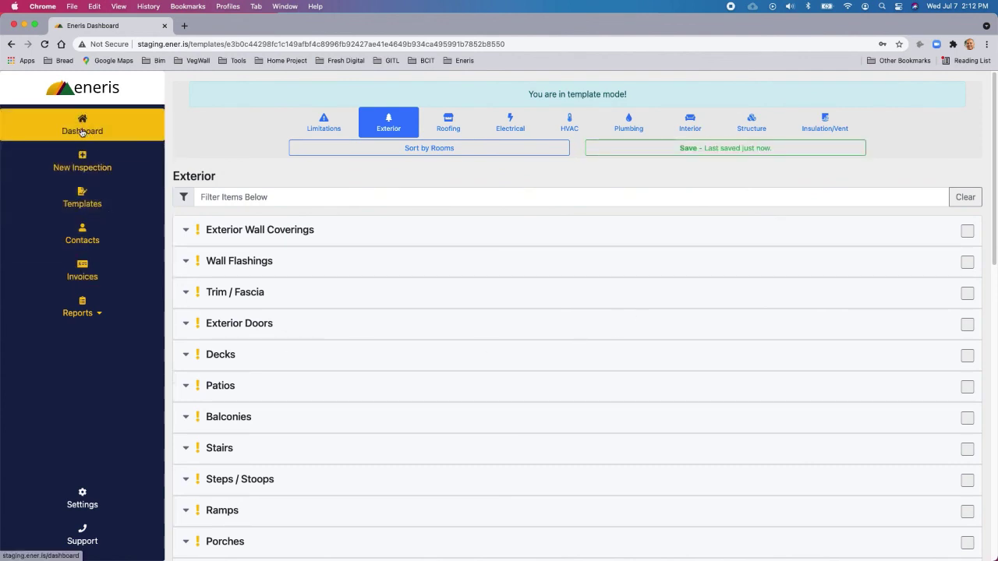
pyautogui.click(81, 132)
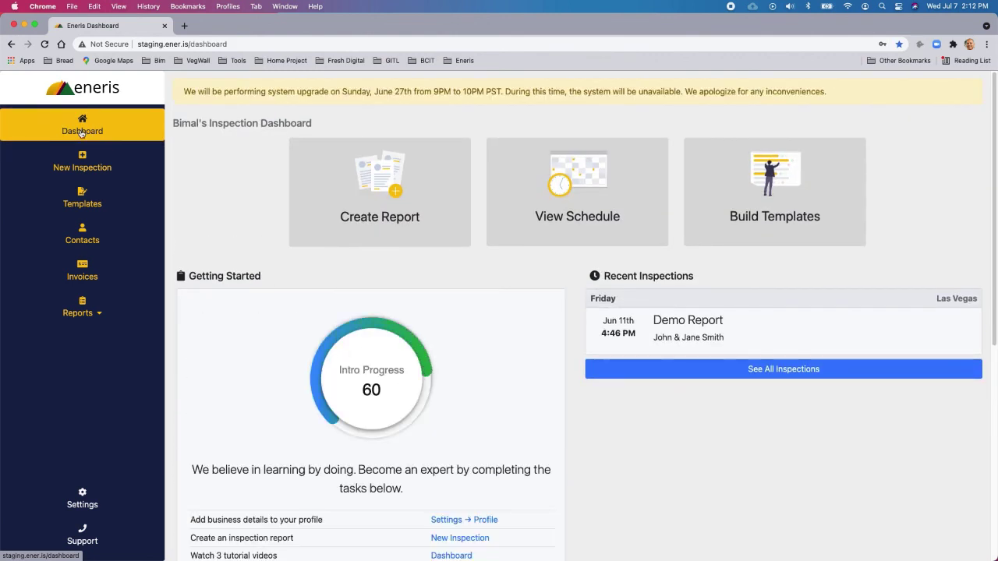